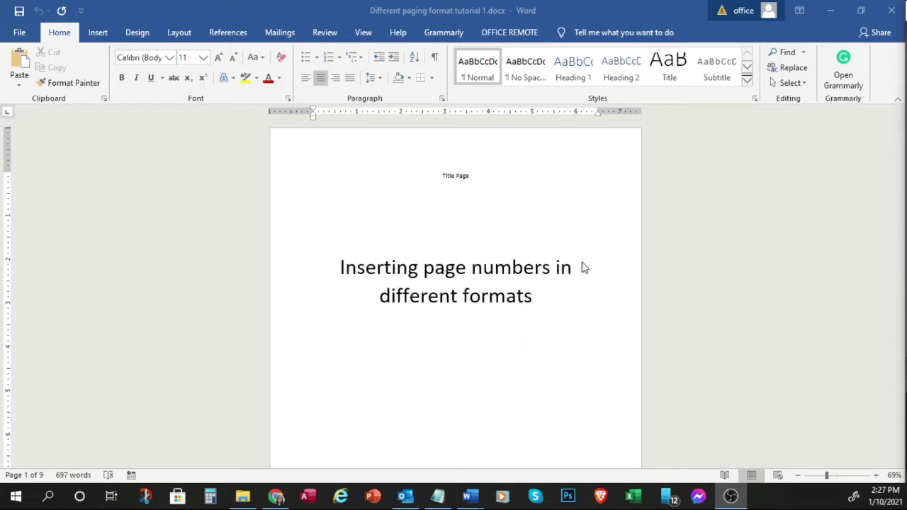
Look through the document's pages, starting from the title page
{"action": "scroll", "coordinate": [583, 267], "scroll_direction": "down", "scroll_amount": 1}
{"action": "scroll", "coordinate": [583, 267], "scroll_direction": "up", "scroll_amount": 1}
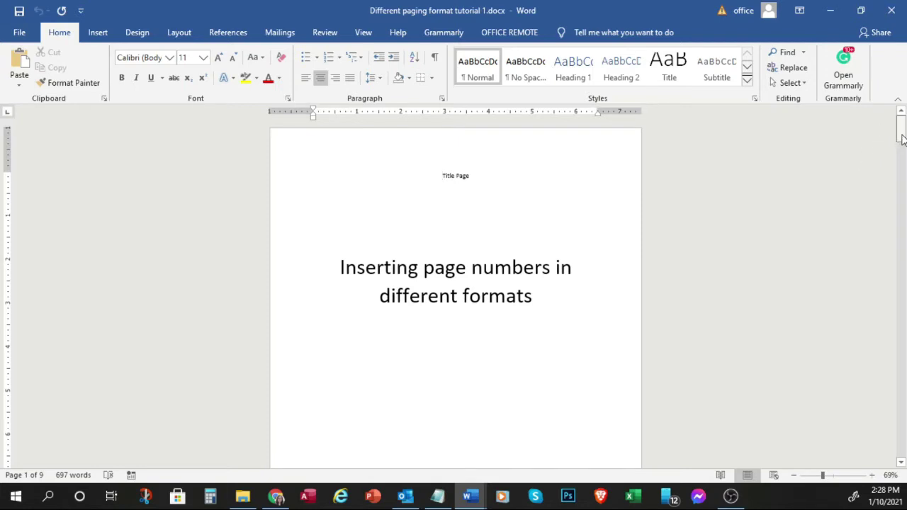
{"action": "mouse_move", "coordinate": [904, 140]}
{"action": "left_mouse_down"}
{"action": "mouse_move", "coordinate": [905, 155]}
{"action": "mouse_move", "coordinate": [903, 138]}
{"action": "left_mouse_up"}
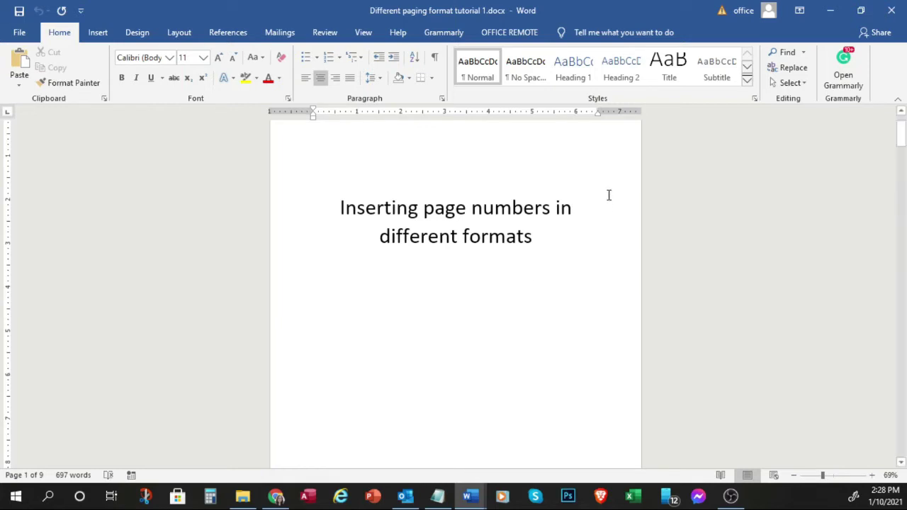
{"action": "scroll", "coordinate": [609, 195], "scroll_direction": "up", "scroll_amount": 2}
{"action": "scroll", "coordinate": [608, 195], "scroll_direction": "up", "scroll_amount": 1}
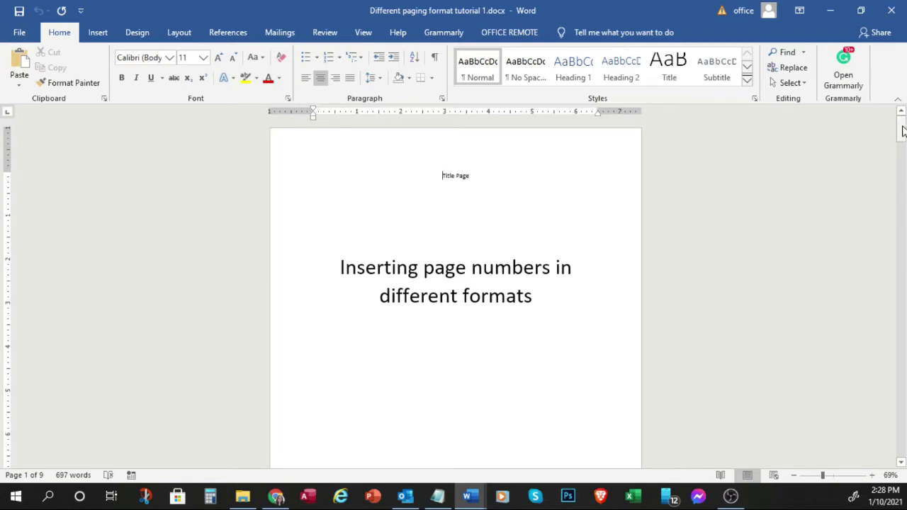
{"action": "mouse_move", "coordinate": [904, 130]}
{"action": "left_mouse_down"}
{"action": "mouse_move", "coordinate": [901, 393]}
{"action": "mouse_move", "coordinate": [902, 129]}
{"action": "left_mouse_up"}
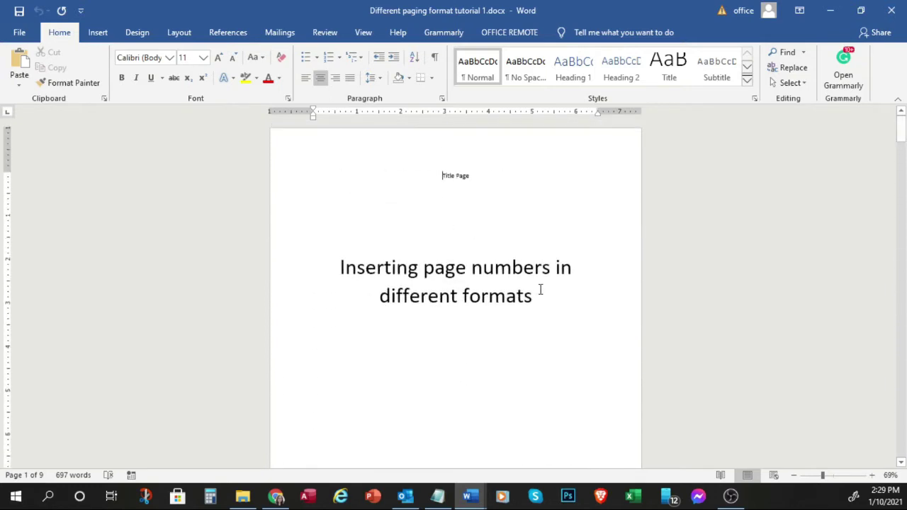
Insert page numbers at the bottom of the pages in the Plain Number 3 style and return to the document body
{"action": "left_click", "coordinate": [99, 33]}
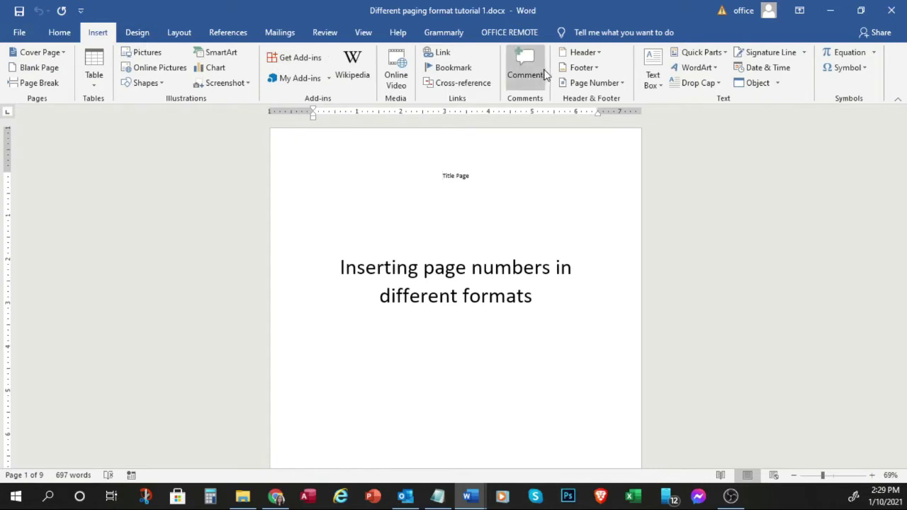
{"action": "left_click", "coordinate": [595, 84]}
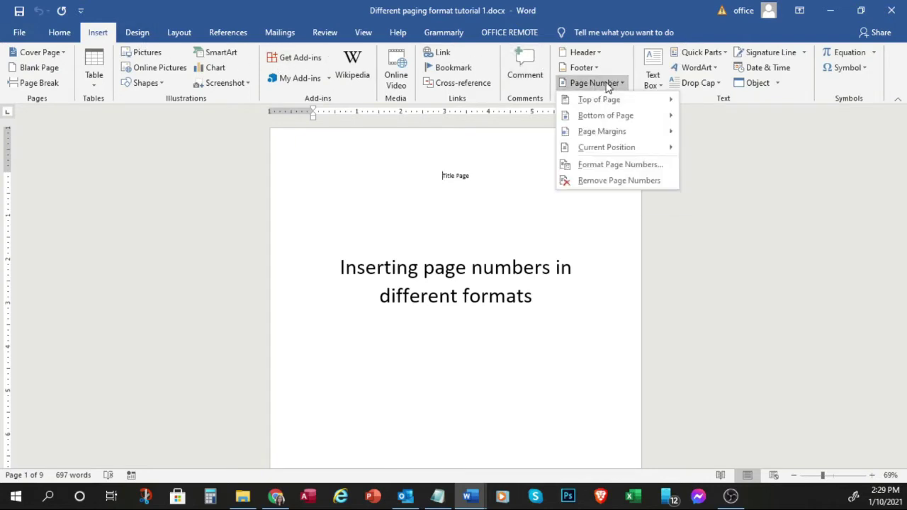
{"action": "mouse_move", "coordinate": [607, 119]}
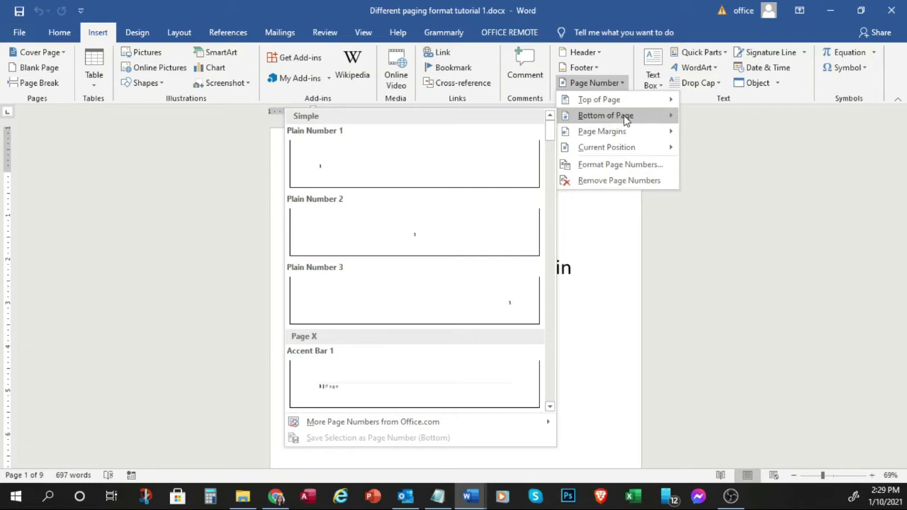
{"action": "left_click", "coordinate": [494, 298]}
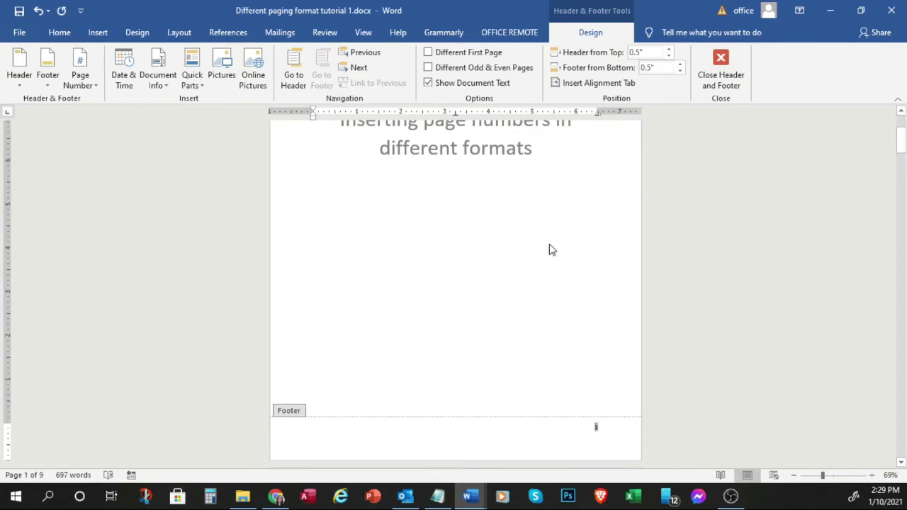
{"action": "left_click_drag", "start_coordinate": [901, 141], "coordinate": [901, 122]}
{"action": "scroll", "coordinate": [596, 344], "scroll_direction": "down", "scroll_amount": 8}
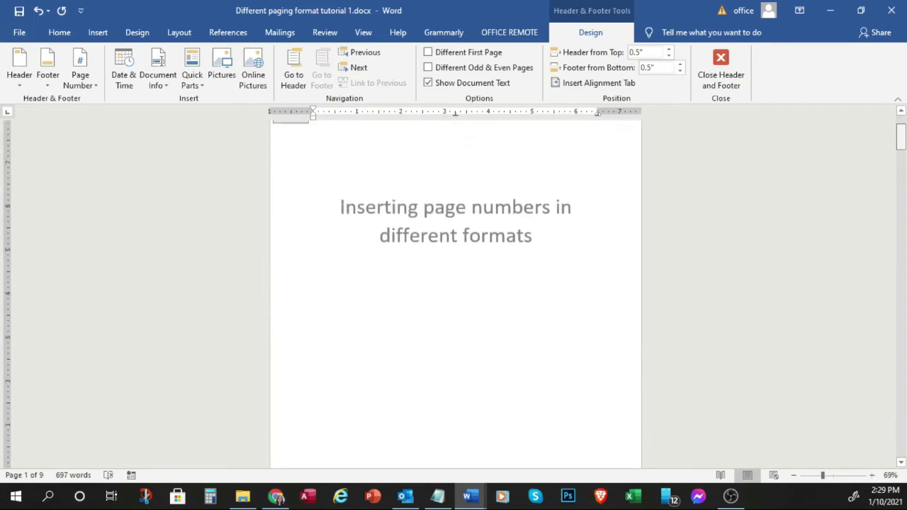
{"action": "scroll", "coordinate": [597, 345], "scroll_direction": "down", "scroll_amount": 1}
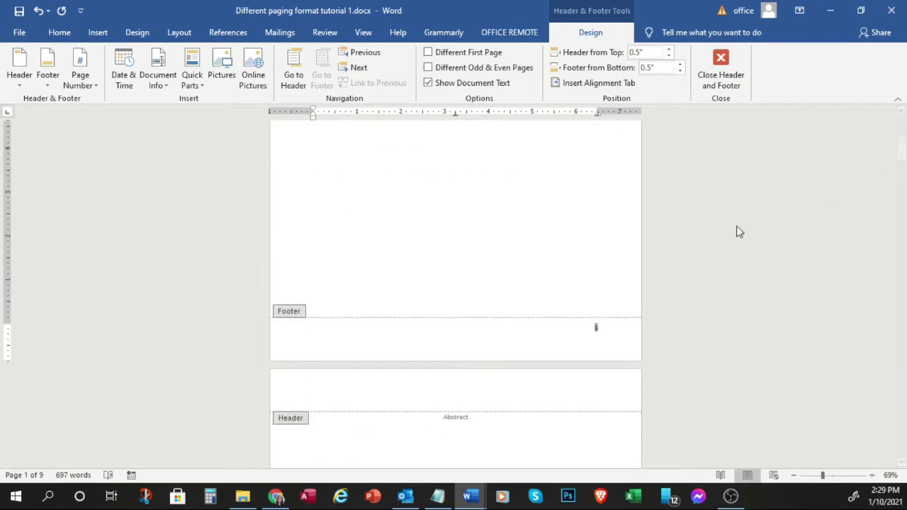
{"action": "double_click", "coordinate": [594, 328]}
{"action": "double_click", "coordinate": [454, 224]}
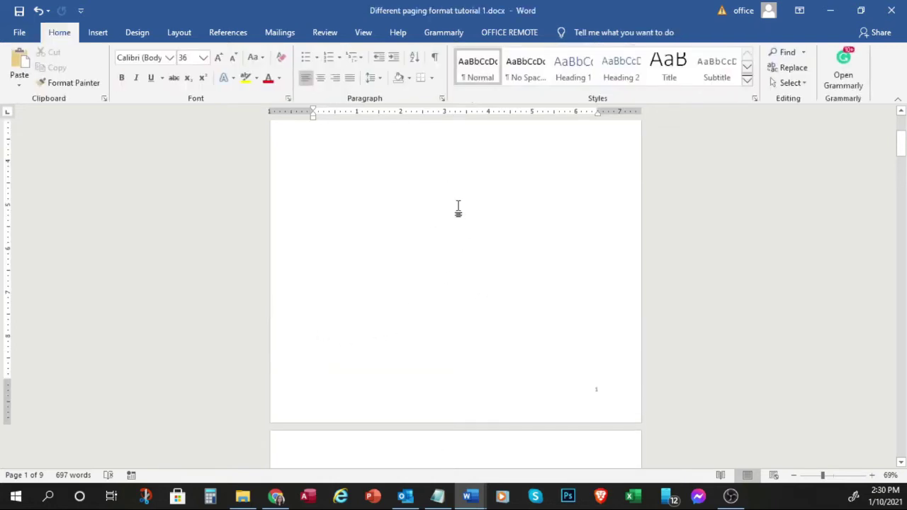
Set the footer's page number format to lowercase Roman numerals (i, ii, iii, ...) and leave footer editing
{"action": "scroll", "coordinate": [458, 208], "scroll_direction": "up", "scroll_amount": 3}
{"action": "scroll", "coordinate": [489, 255], "scroll_direction": "down", "scroll_amount": 3}
{"action": "double_click", "coordinate": [421, 406]}
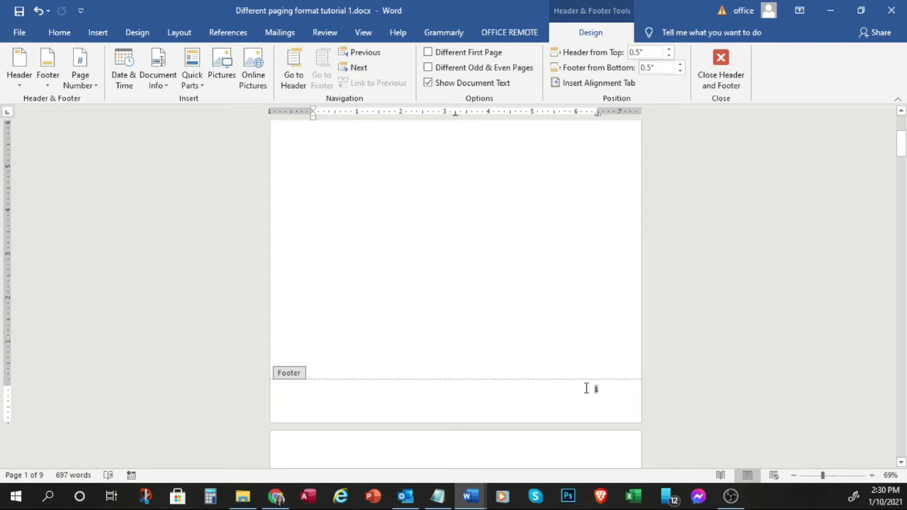
{"action": "left_click", "coordinate": [86, 85]}
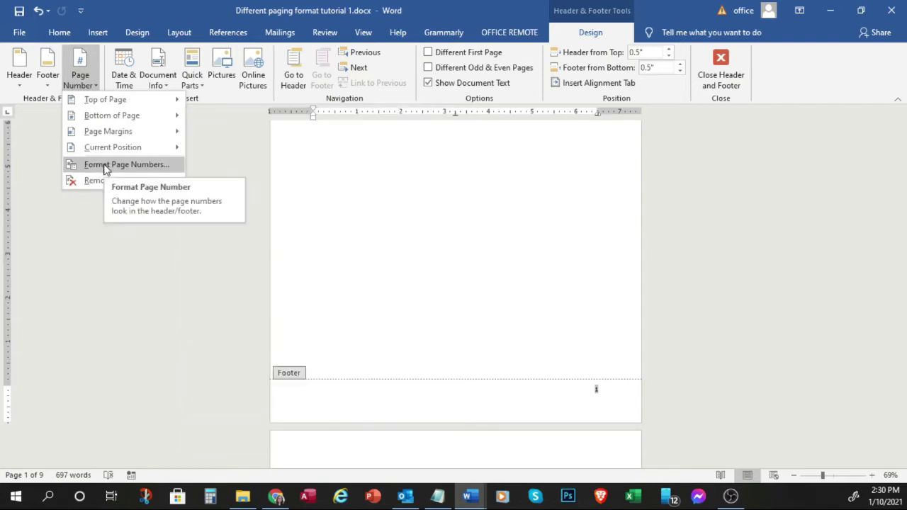
{"action": "left_click", "coordinate": [105, 164]}
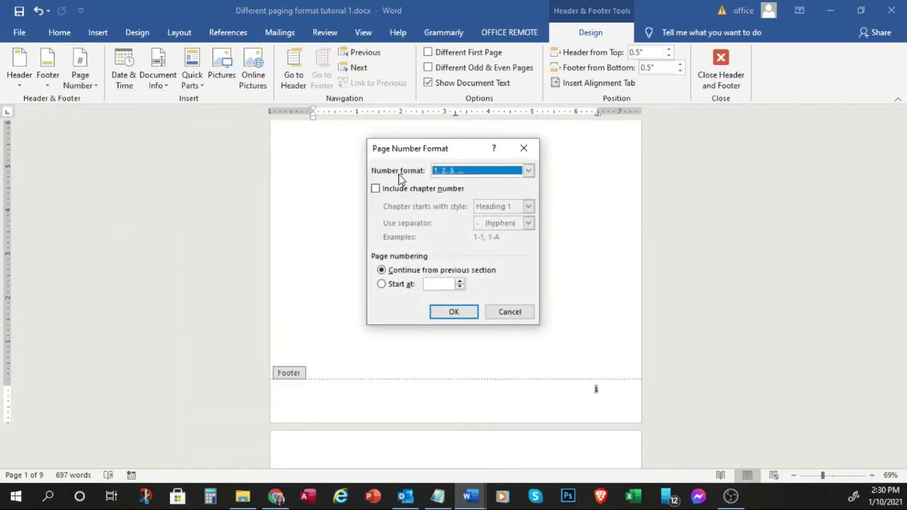
{"action": "left_click", "coordinate": [530, 173]}
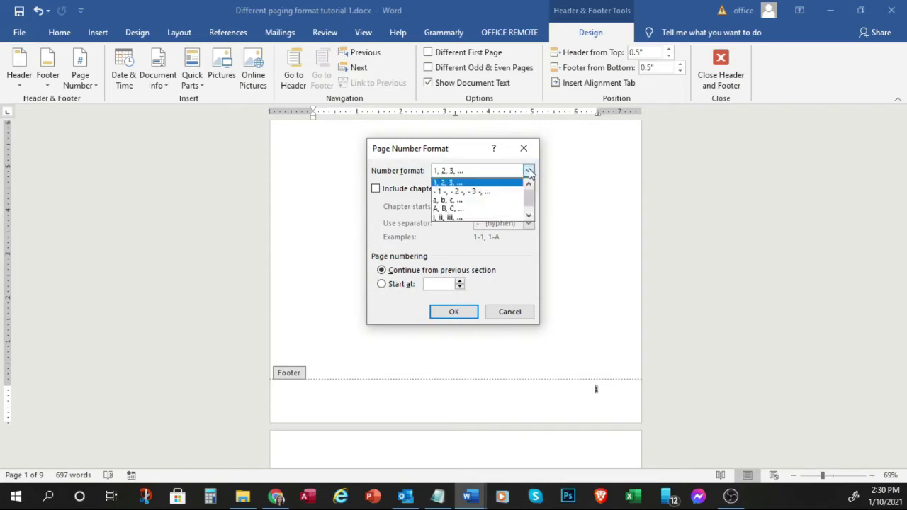
{"action": "left_click", "coordinate": [446, 218]}
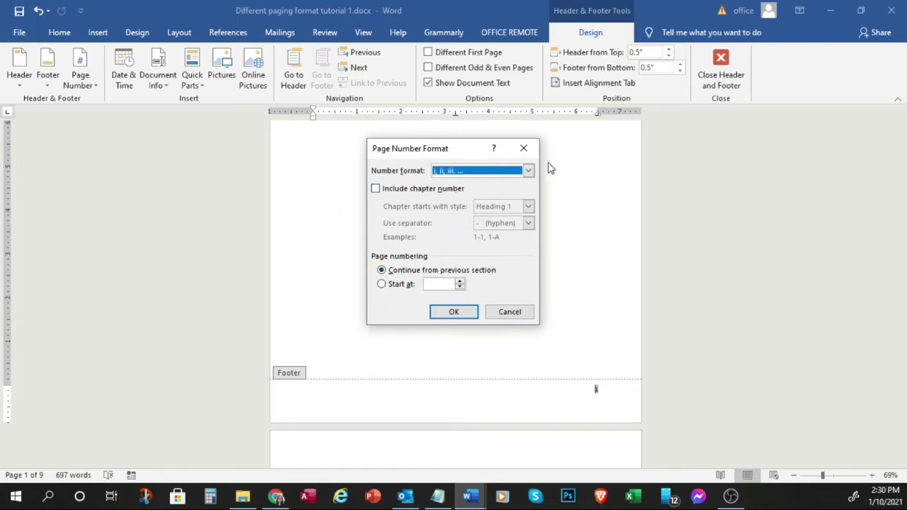
{"action": "left_click", "coordinate": [454, 313]}
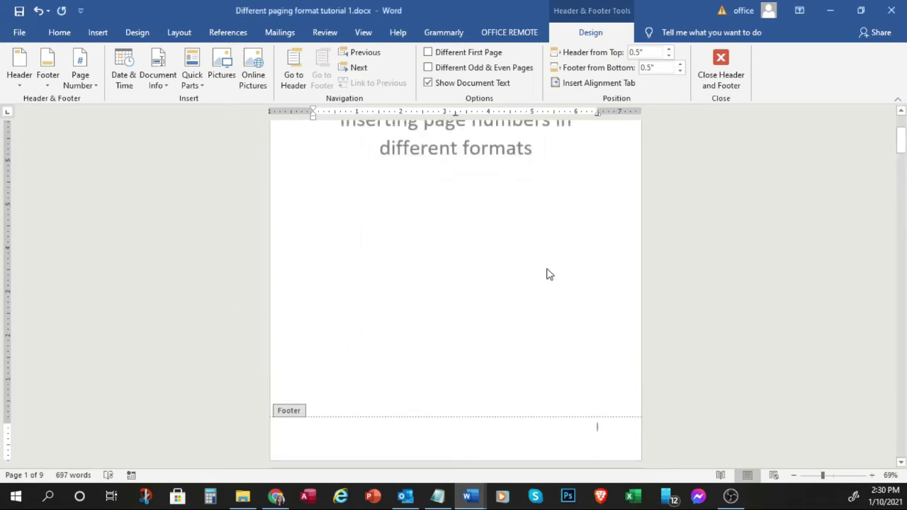
{"action": "scroll", "coordinate": [578, 325], "scroll_direction": "down", "scroll_amount": 2}
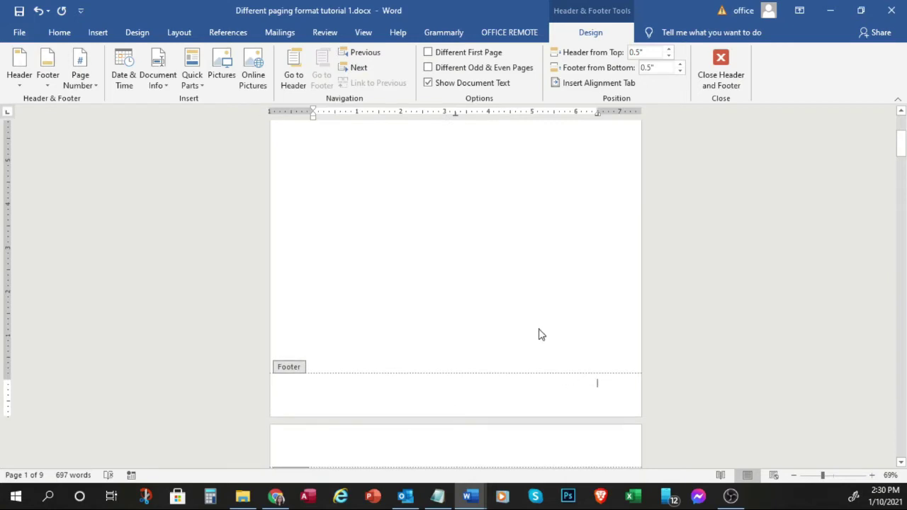
{"action": "double_click", "coordinate": [597, 334]}
Examine the page number at the foot of the title page and the start of the Abstract page
{"action": "scroll", "coordinate": [614, 329], "scroll_direction": "down", "scroll_amount": 2}
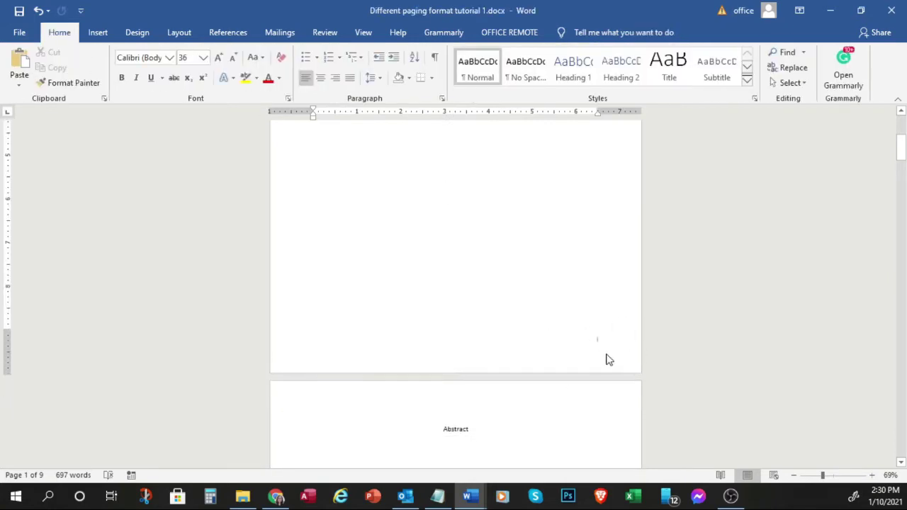
{"action": "scroll", "coordinate": [606, 350], "scroll_direction": "down", "scroll_amount": 2}
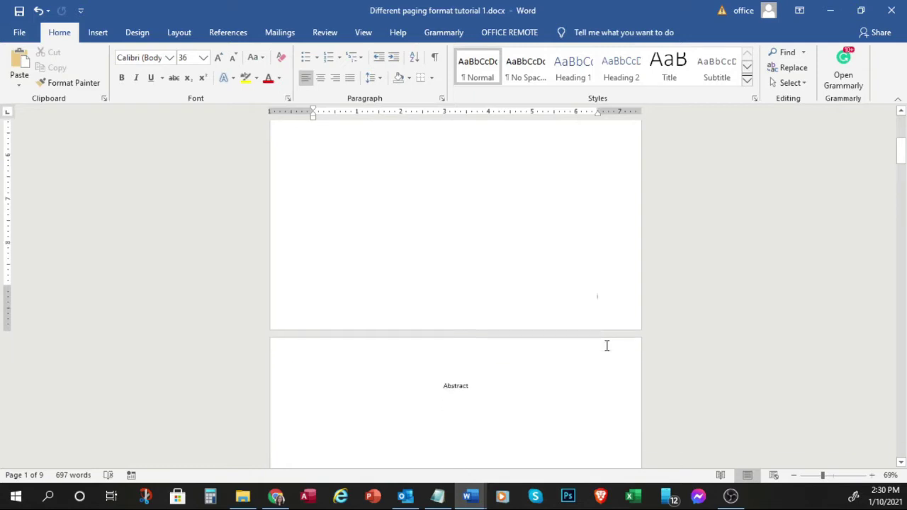
{"action": "scroll", "coordinate": [599, 312], "scroll_direction": "down", "scroll_amount": 2}
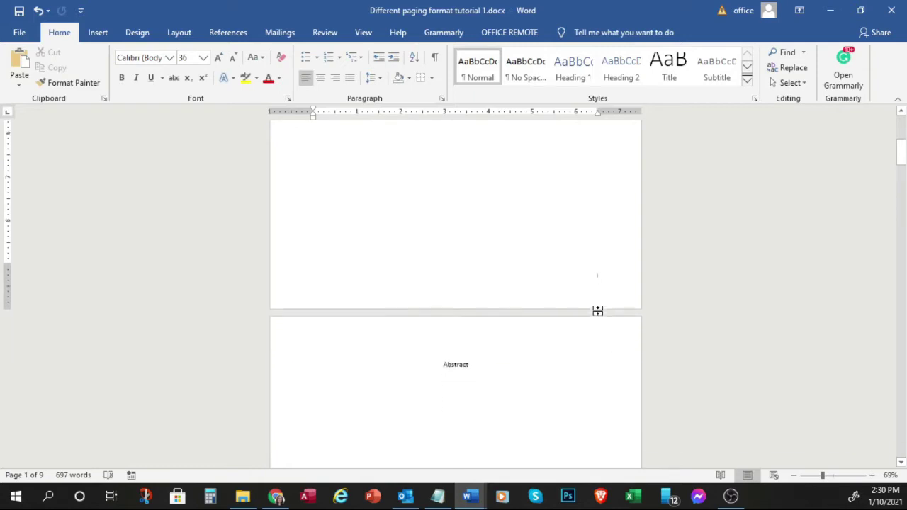
{"action": "scroll", "coordinate": [600, 304], "scroll_direction": "down", "scroll_amount": 10}
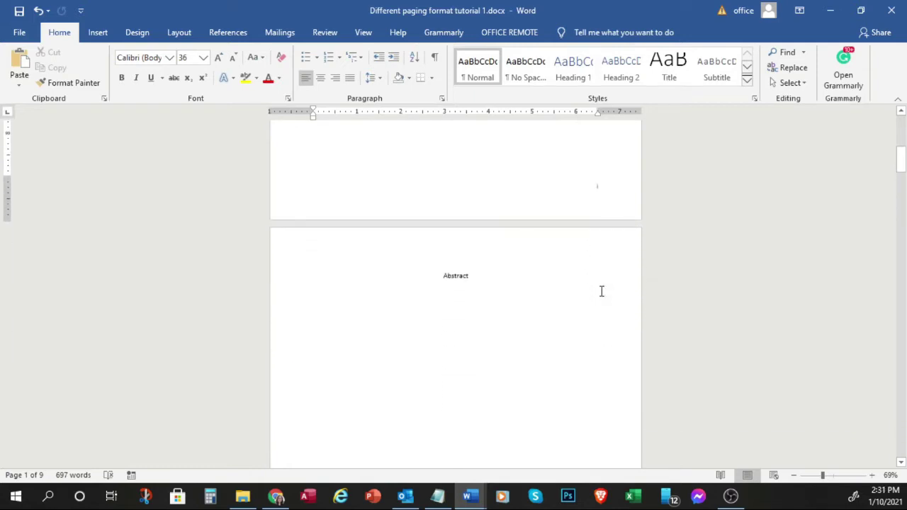
{"action": "scroll", "coordinate": [599, 321], "scroll_direction": "up", "scroll_amount": 20}
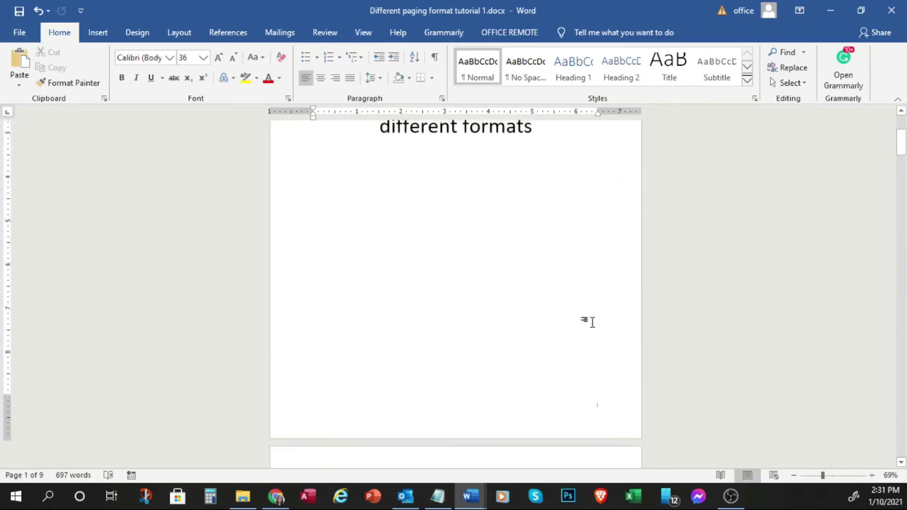
{"action": "scroll", "coordinate": [532, 314], "scroll_direction": "up", "scroll_amount": 3}
{"action": "scroll", "coordinate": [532, 314], "scroll_direction": "down", "scroll_amount": 4}
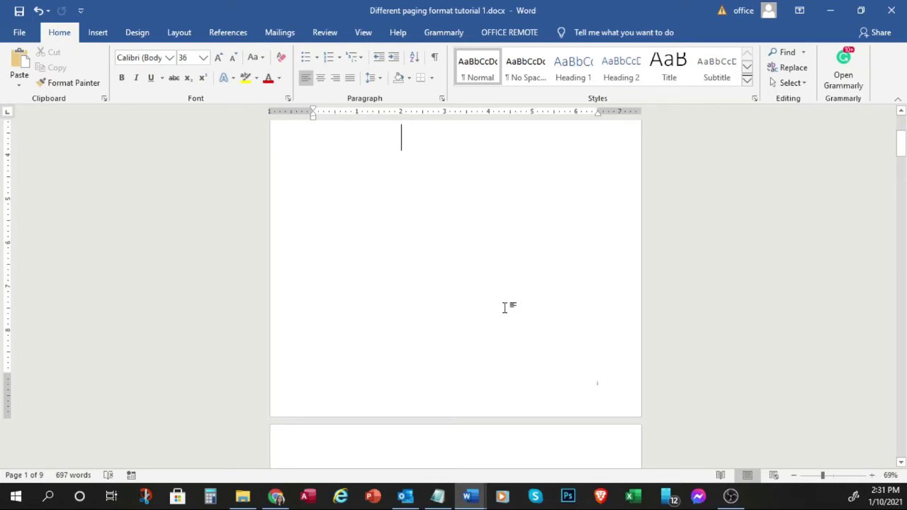
{"action": "scroll", "coordinate": [492, 267], "scroll_direction": "up", "scroll_amount": 5}
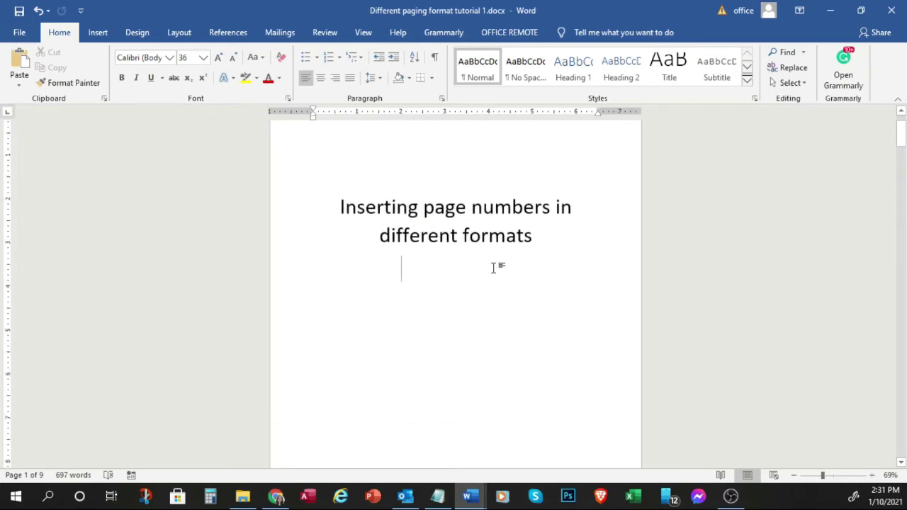
{"action": "scroll", "coordinate": [492, 267], "scroll_direction": "down", "scroll_amount": 3}
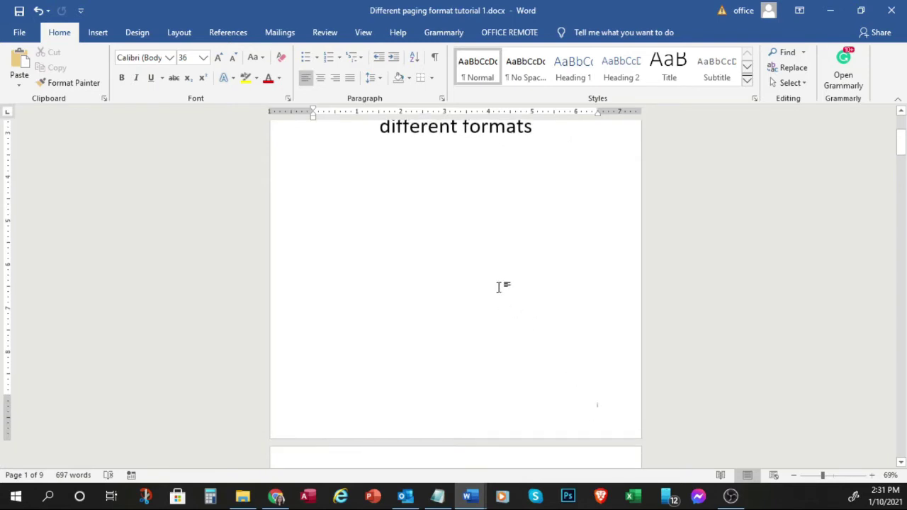
{"action": "scroll", "coordinate": [501, 285], "scroll_direction": "up", "scroll_amount": 2}
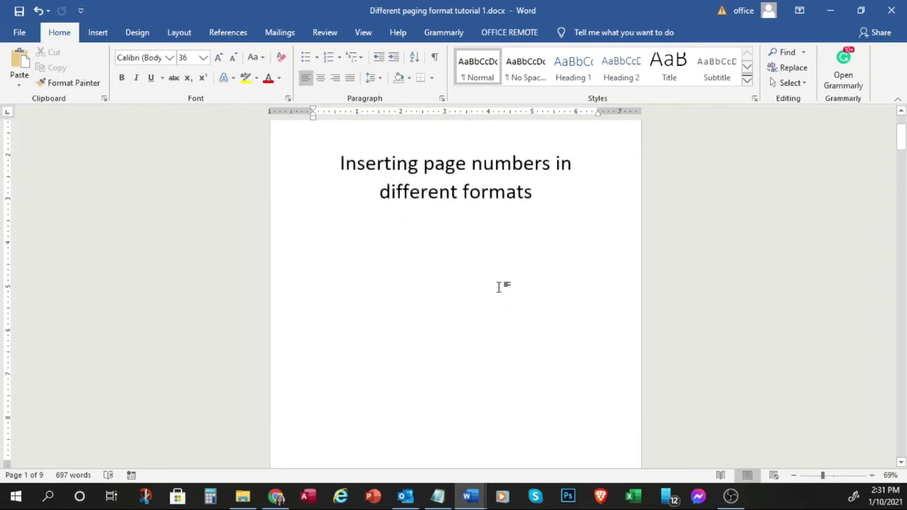
{"action": "scroll", "coordinate": [522, 328], "scroll_direction": "down", "scroll_amount": 2}
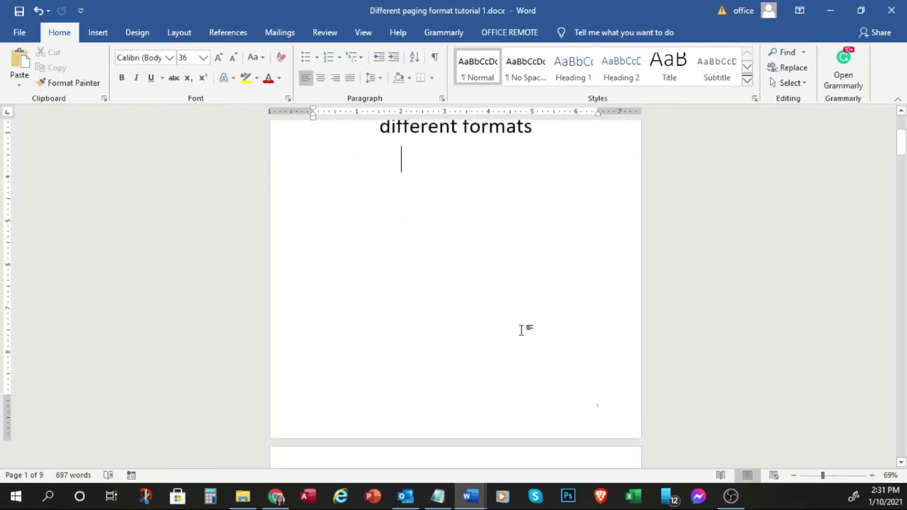
Turn on Different First Page for the title page's footer, check the following footers up to Chapter 1, and return to the body text
{"action": "double_click", "coordinate": [590, 410]}
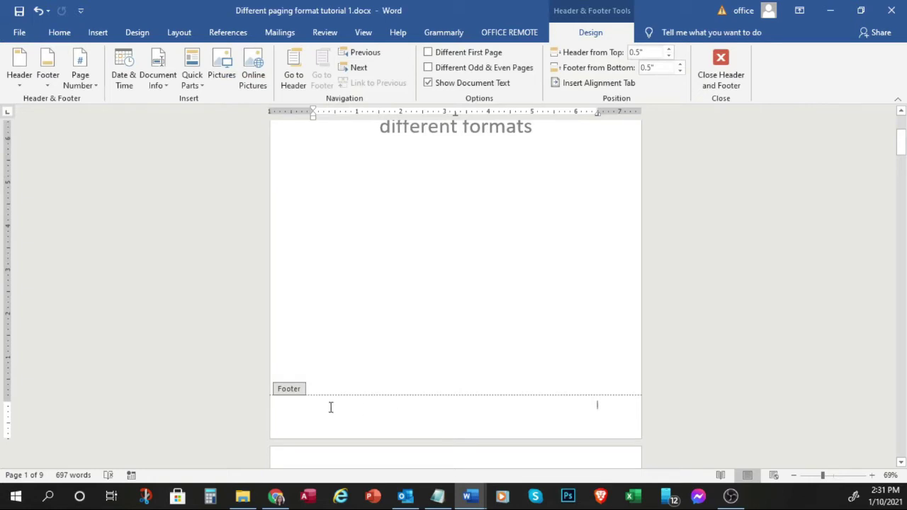
{"action": "left_click", "coordinate": [428, 52]}
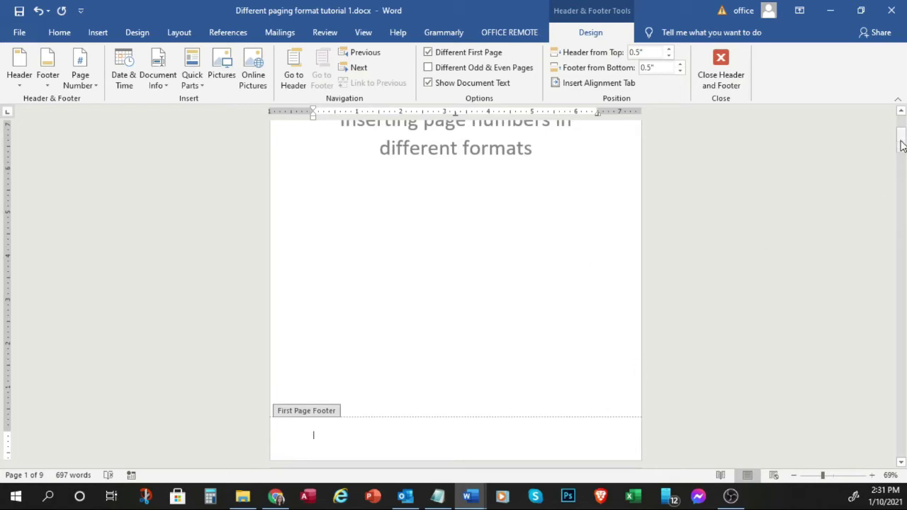
{"action": "left_click_drag", "start_coordinate": [902, 141], "coordinate": [903, 182]}
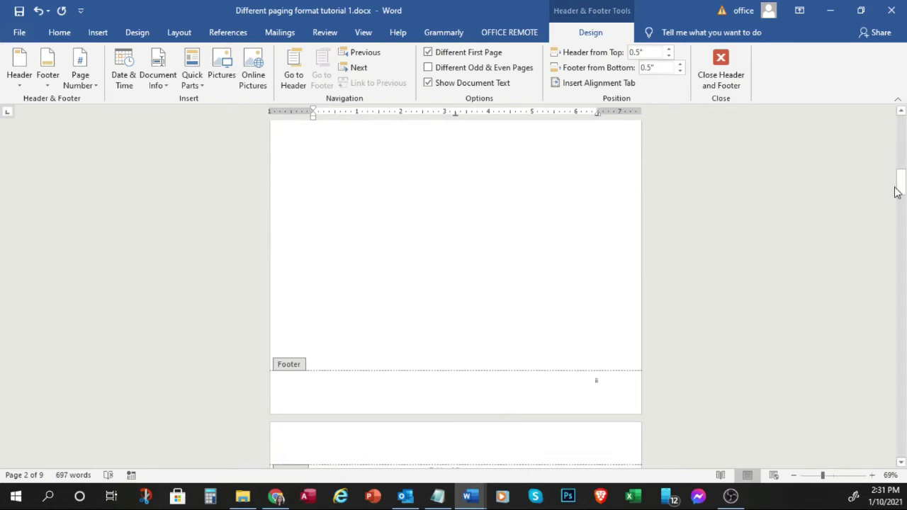
{"action": "left_click_drag", "start_coordinate": [903, 190], "coordinate": [903, 161]}
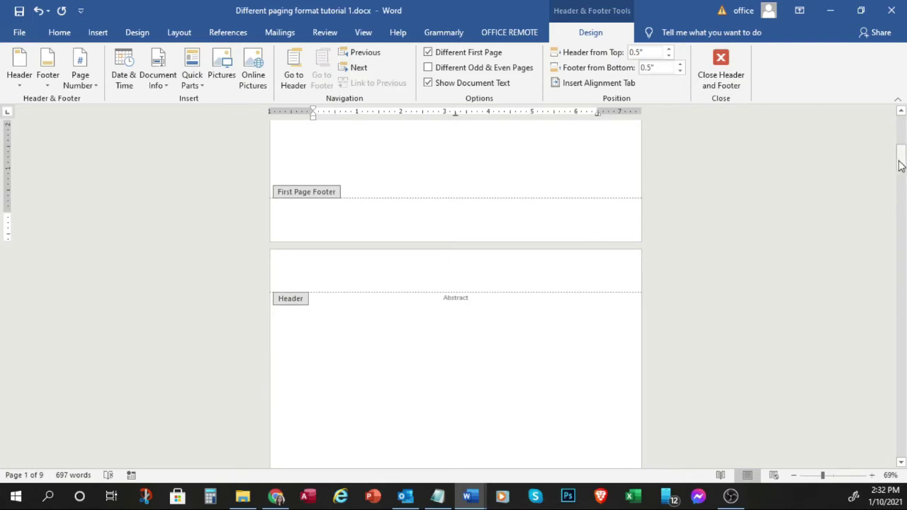
{"action": "left_click_drag", "start_coordinate": [902, 165], "coordinate": [901, 191]}
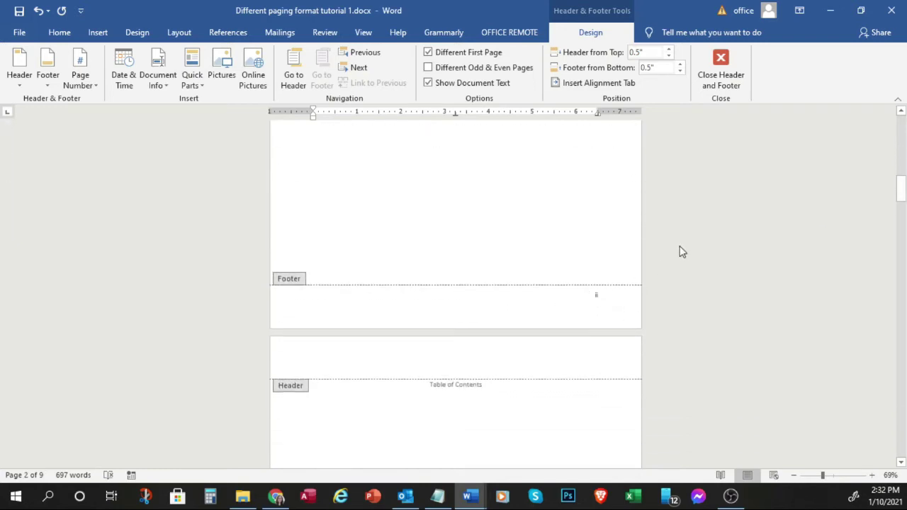
{"action": "left_click_drag", "start_coordinate": [902, 192], "coordinate": [904, 320]}
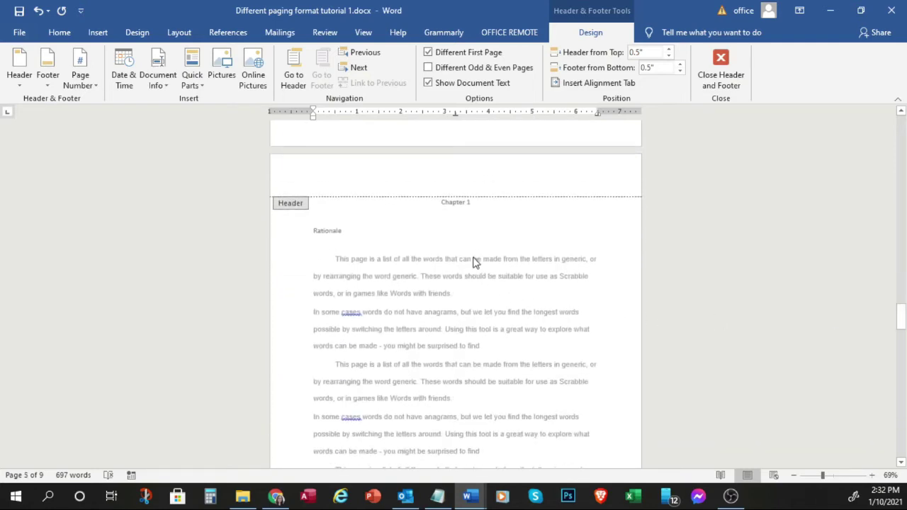
{"action": "double_click", "coordinate": [475, 261]}
{"action": "scroll", "coordinate": [480, 265], "scroll_direction": "down", "scroll_amount": 3}
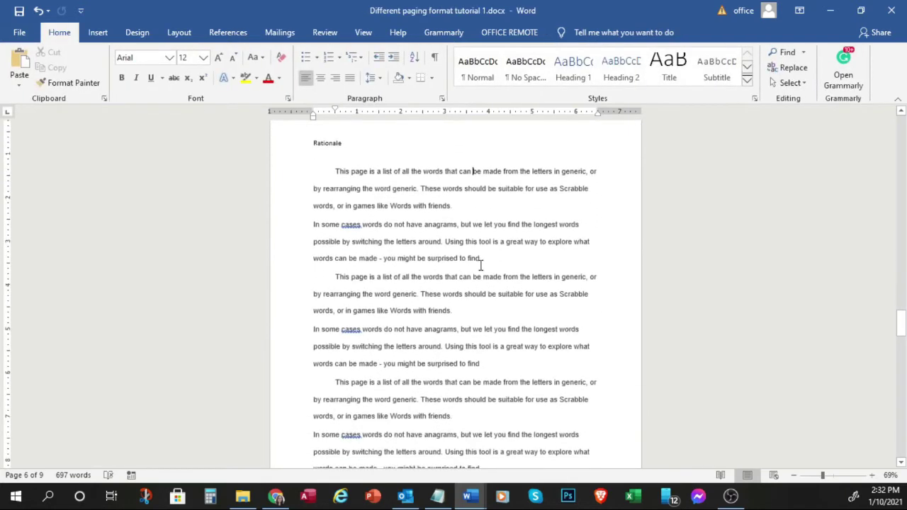
Insert a Next Page section break directly before the Chapter 1 heading
{"action": "scroll", "coordinate": [480, 265], "scroll_direction": "down", "scroll_amount": 4}
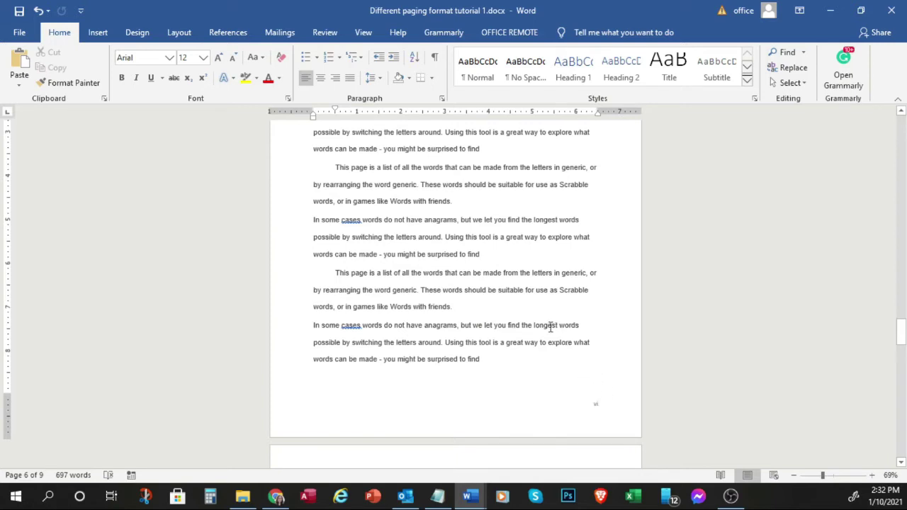
{"action": "scroll", "coordinate": [547, 310], "scroll_direction": "up", "scroll_amount": 10}
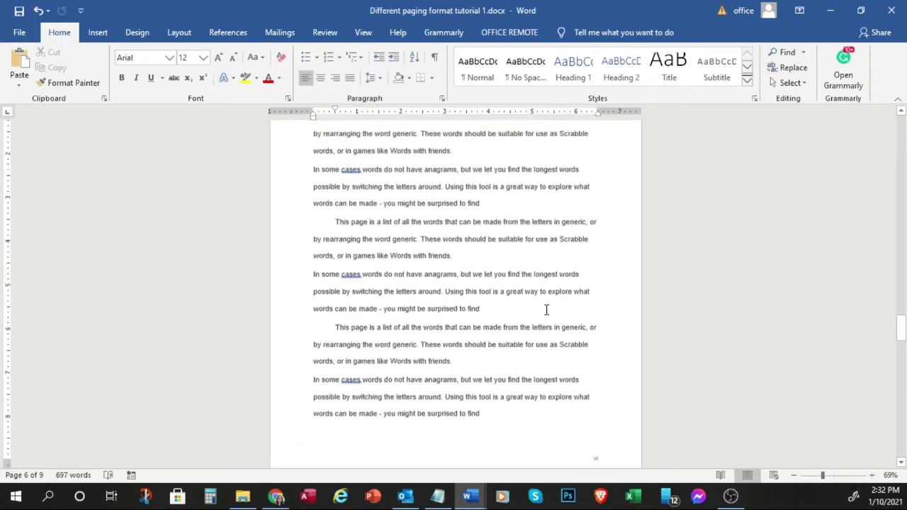
{"action": "scroll", "coordinate": [546, 310], "scroll_direction": "up", "scroll_amount": 1}
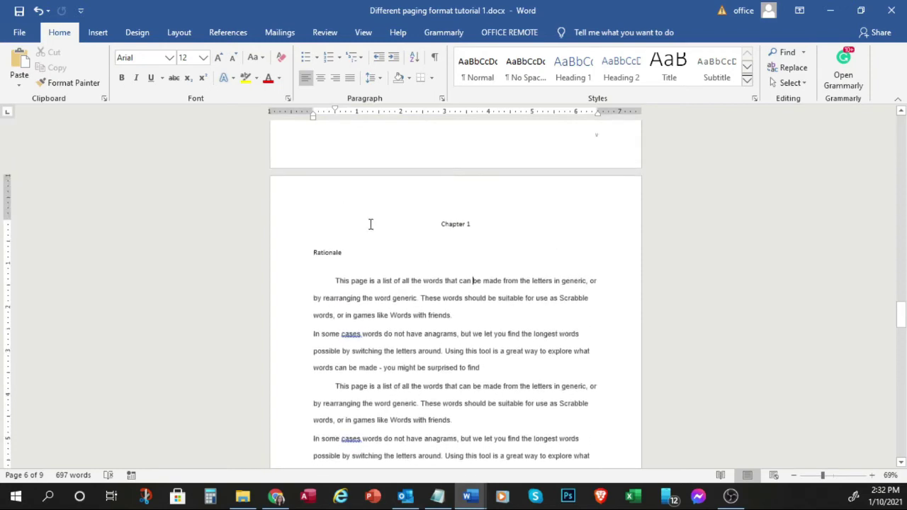
{"action": "left_click", "coordinate": [439, 224]}
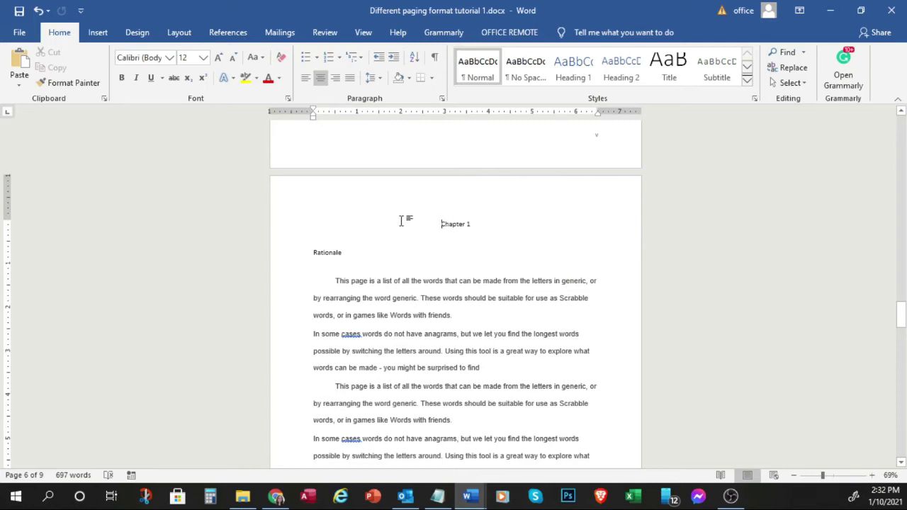
{"action": "left_click", "coordinate": [180, 34]}
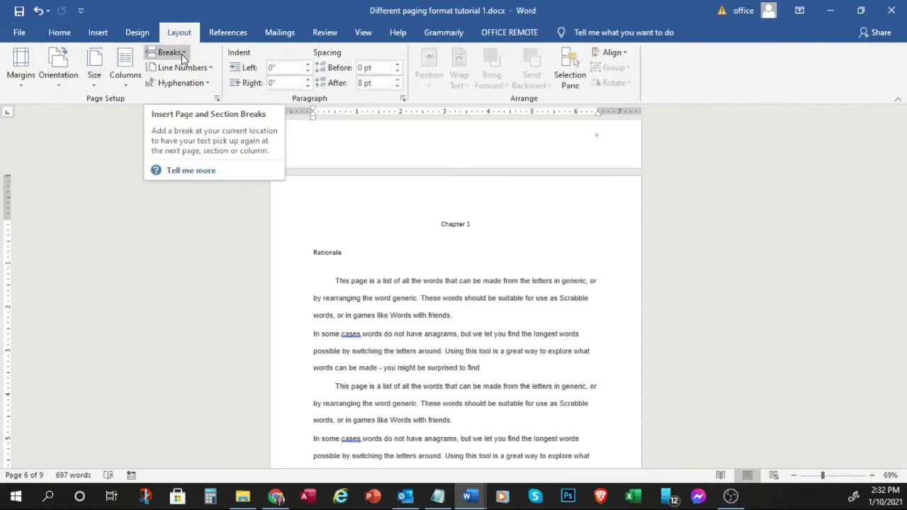
{"action": "left_click", "coordinate": [181, 54]}
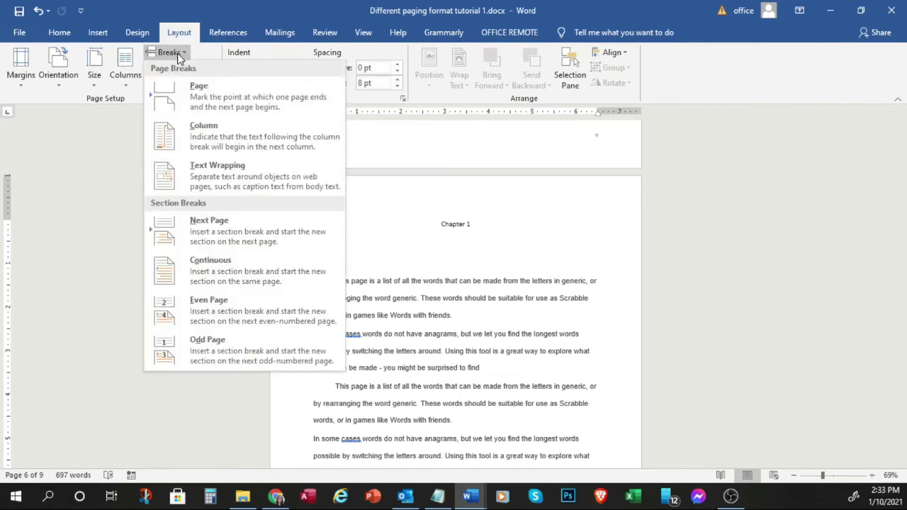
{"action": "left_click", "coordinate": [200, 235]}
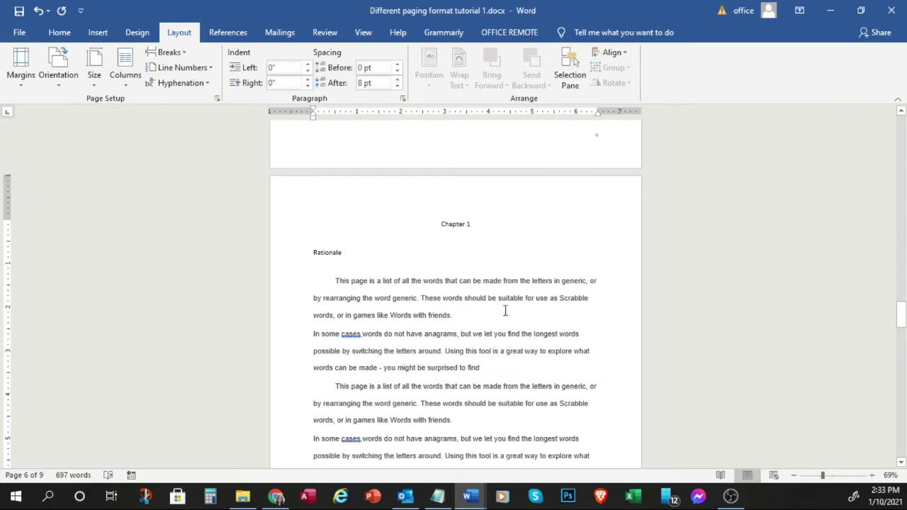
Examine the page footers on the Chapter 1 page and the following Theoretical Background page
{"action": "scroll", "coordinate": [506, 311], "scroll_direction": "down", "scroll_amount": 2}
{"action": "scroll", "coordinate": [509, 308], "scroll_direction": "down", "scroll_amount": 2}
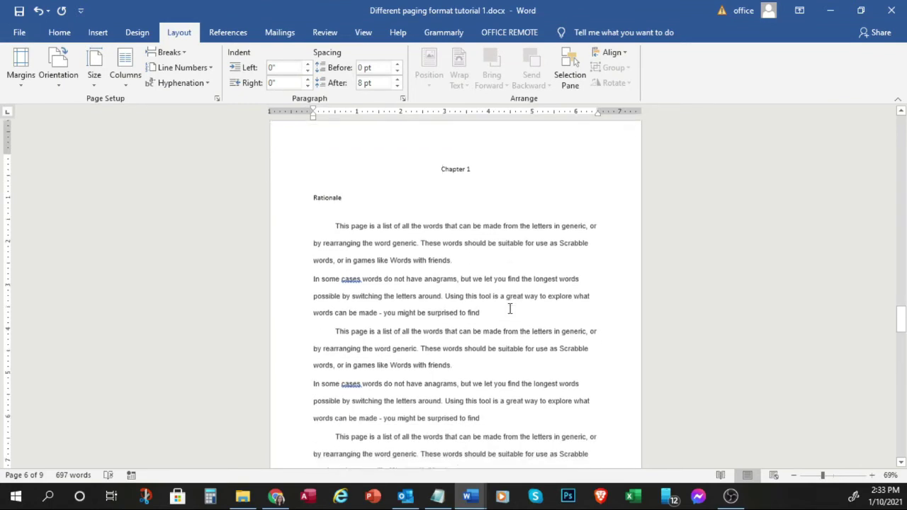
{"action": "scroll", "coordinate": [509, 308], "scroll_direction": "down", "scroll_amount": 2}
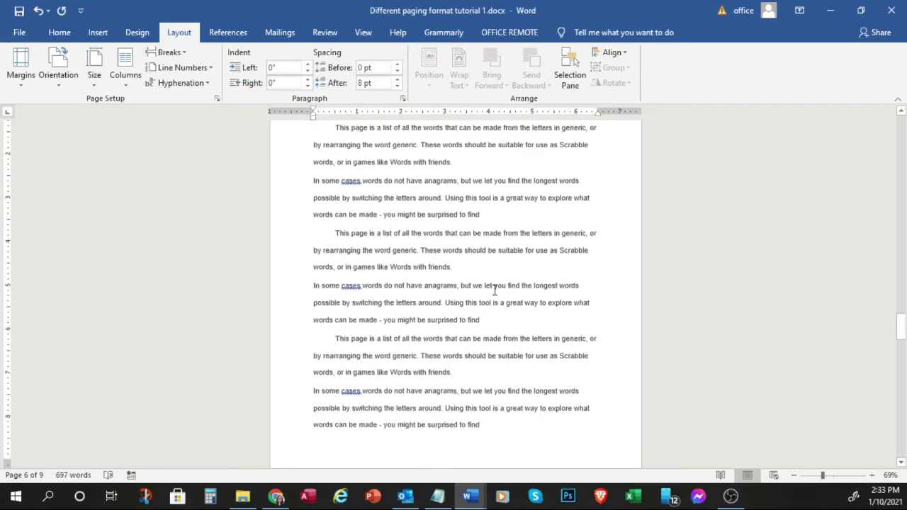
{"action": "scroll", "coordinate": [495, 290], "scroll_direction": "up", "scroll_amount": 1}
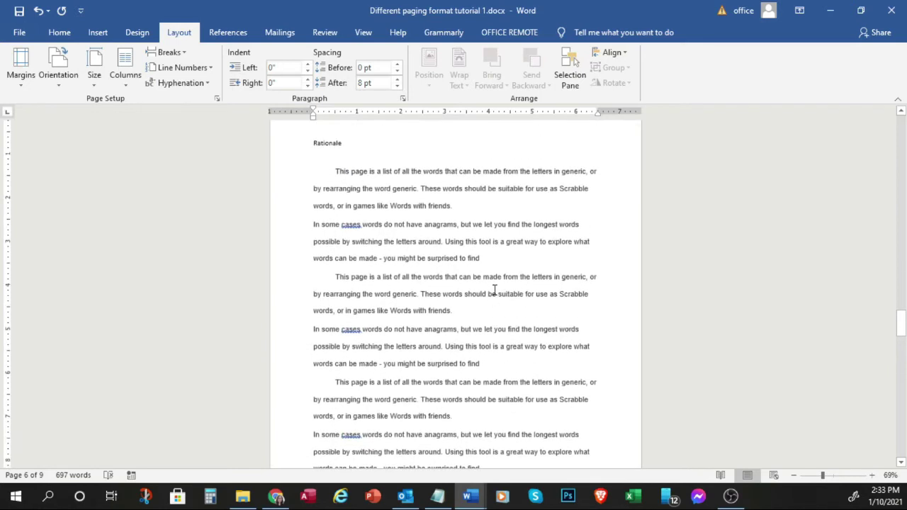
{"action": "scroll", "coordinate": [480, 289], "scroll_direction": "down", "scroll_amount": 2}
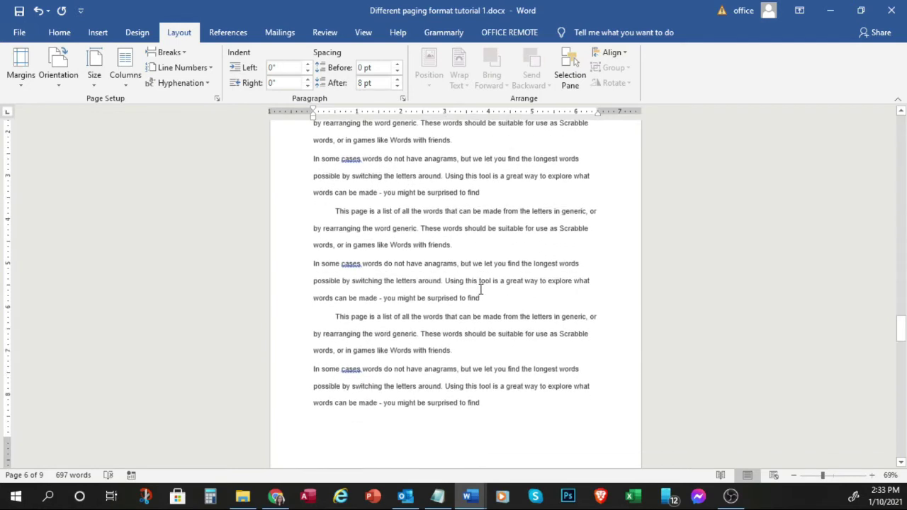
{"action": "scroll", "coordinate": [481, 290], "scroll_direction": "up", "scroll_amount": 3}
{"action": "scroll", "coordinate": [481, 289], "scroll_direction": "down", "scroll_amount": 7}
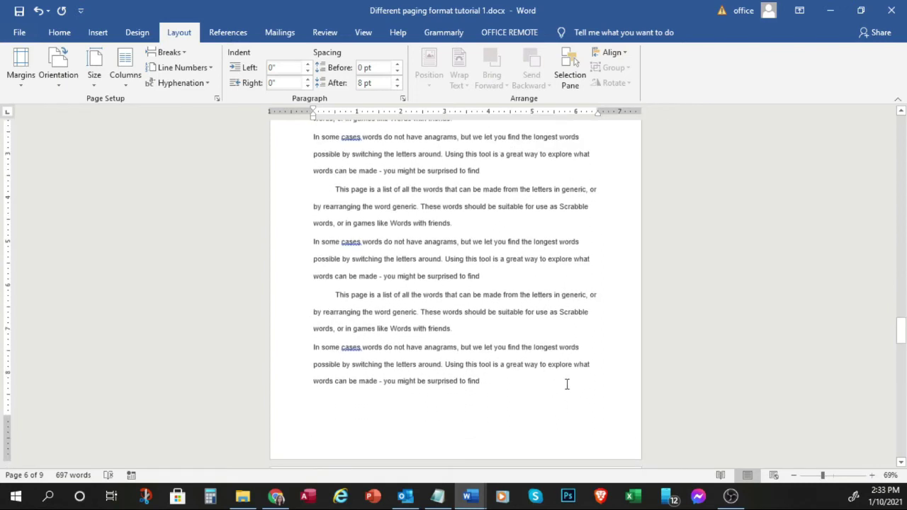
{"action": "scroll", "coordinate": [567, 383], "scroll_direction": "up", "scroll_amount": 2}
{"action": "scroll", "coordinate": [506, 345], "scroll_direction": "down", "scroll_amount": 1}
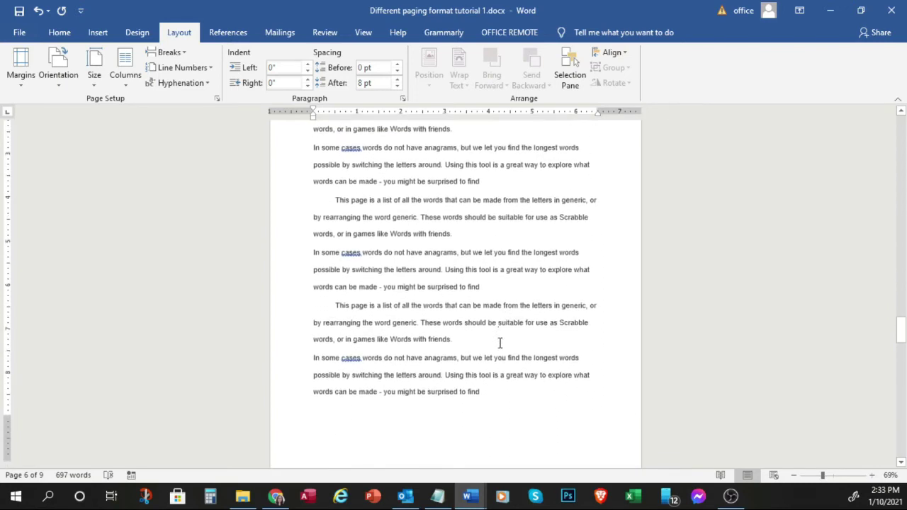
{"action": "scroll", "coordinate": [507, 343], "scroll_direction": "down", "scroll_amount": 1}
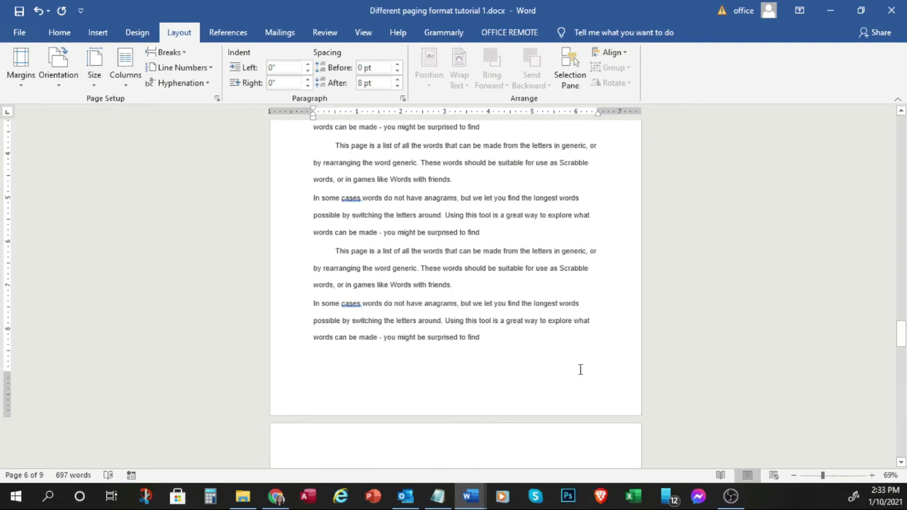
{"action": "scroll", "coordinate": [588, 327], "scroll_direction": "up", "scroll_amount": 4}
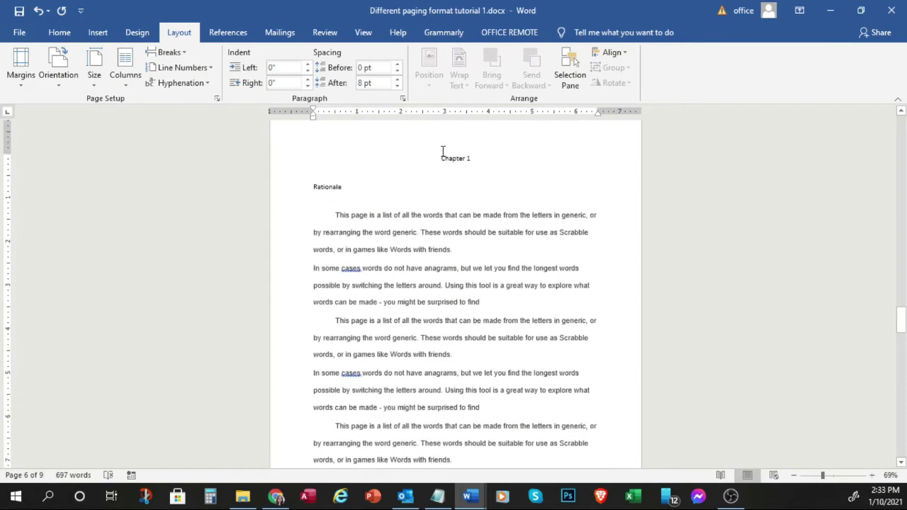
{"action": "scroll", "coordinate": [504, 237], "scroll_direction": "down", "scroll_amount": 5}
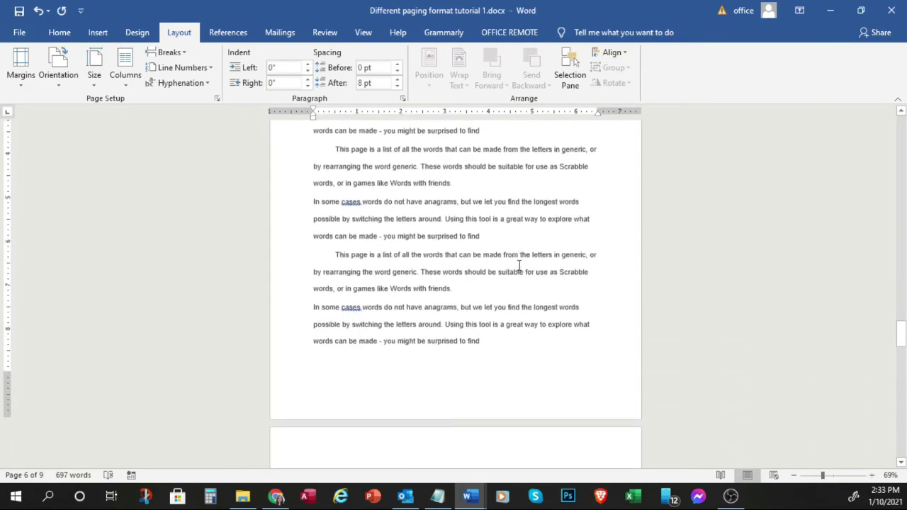
{"action": "left_click_drag", "start_coordinate": [902, 341], "coordinate": [902, 375]}
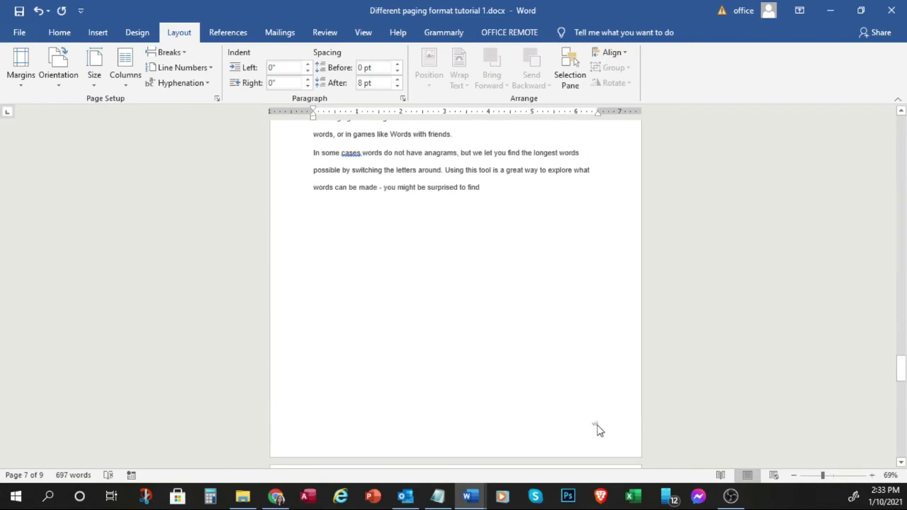
{"action": "scroll", "coordinate": [598, 425], "scroll_direction": "up", "scroll_amount": 8}
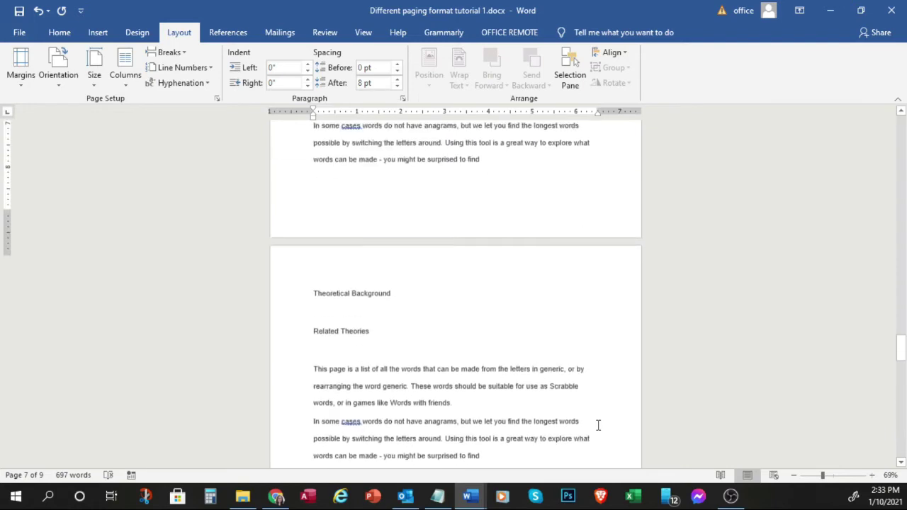
{"action": "scroll", "coordinate": [386, 234], "scroll_direction": "up", "scroll_amount": 1}
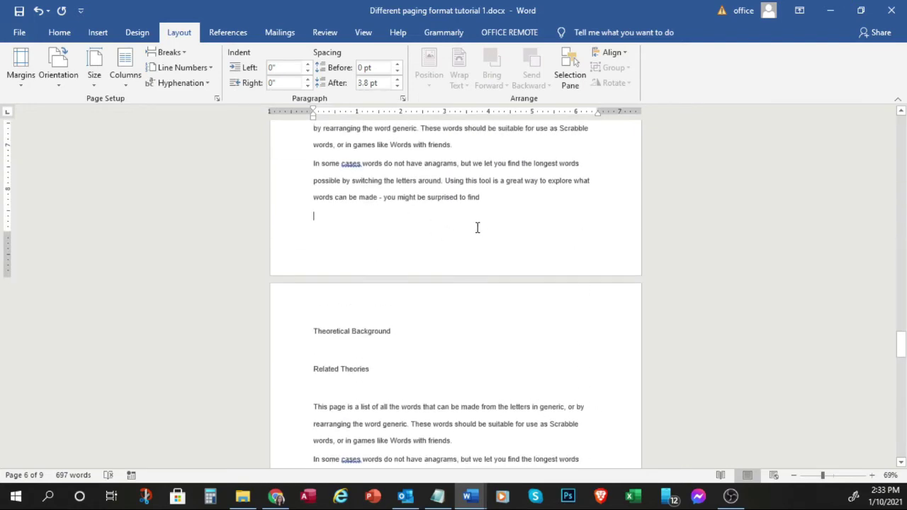
{"action": "scroll", "coordinate": [475, 223], "scroll_direction": "up", "scroll_amount": 10}
{"action": "scroll", "coordinate": [468, 213], "scroll_direction": "down", "scroll_amount": 10}
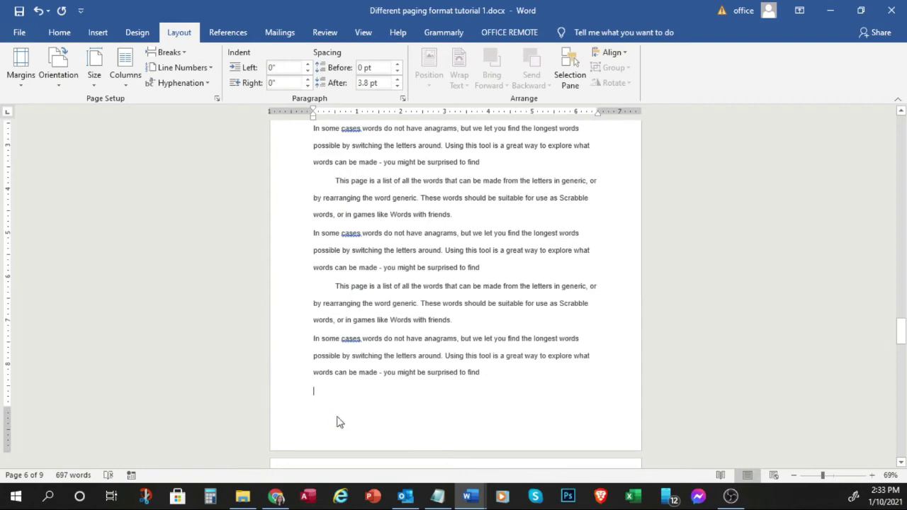
Set the page number format of the Chapter 1 section's footer to 1, 2, 3, ... and start its numbering at 1
{"action": "double_click", "coordinate": [338, 423]}
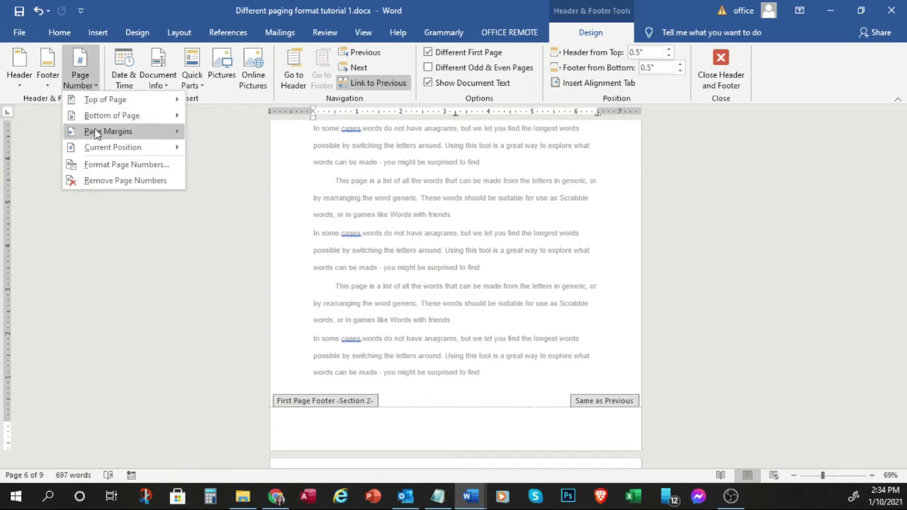
{"action": "left_click", "coordinate": [97, 166]}
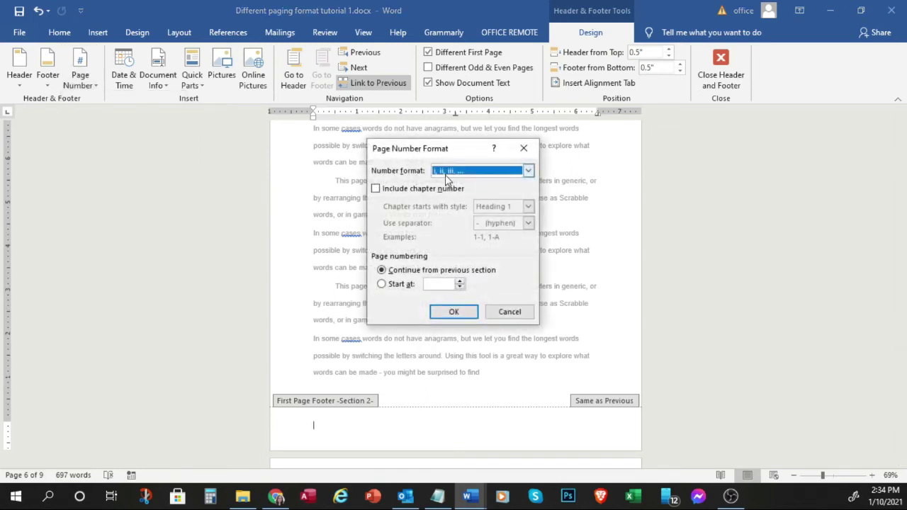
{"action": "left_click", "coordinate": [528, 171]}
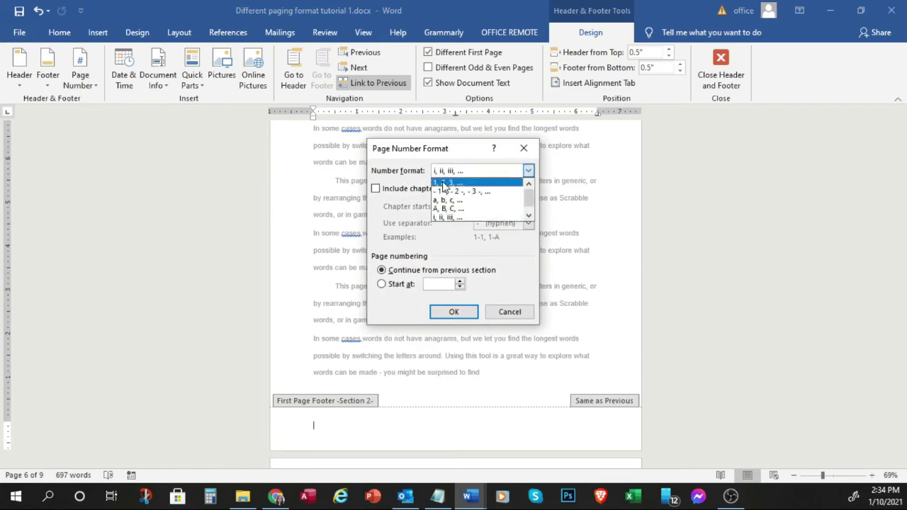
{"action": "left_click", "coordinate": [444, 183]}
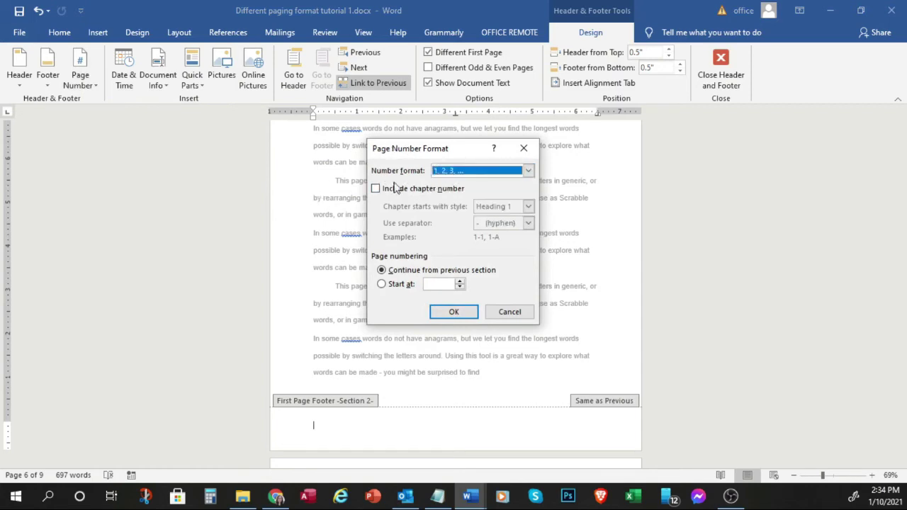
{"action": "left_click", "coordinate": [382, 284]}
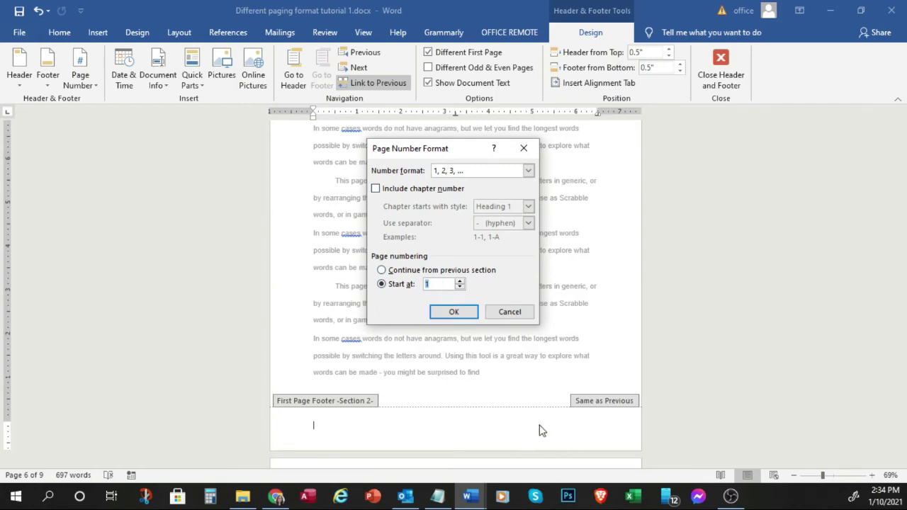
{"action": "left_click", "coordinate": [455, 312]}
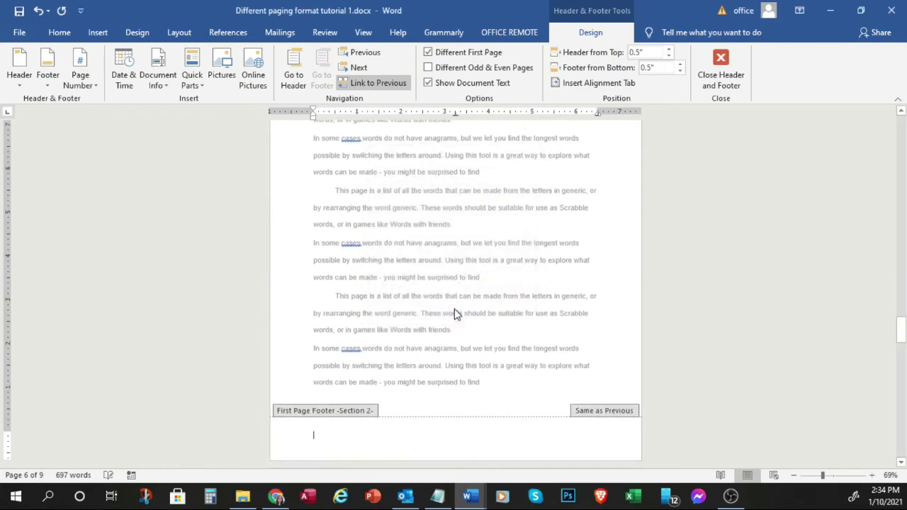
Switch Different First Page off and back on for the Section 2 footer, and return to the body text
{"action": "left_click", "coordinate": [428, 54]}
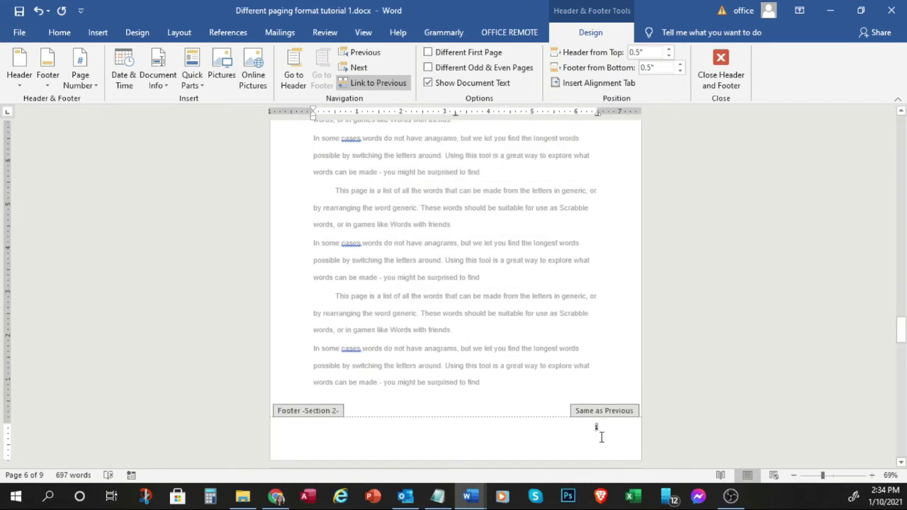
{"action": "left_click", "coordinate": [428, 54]}
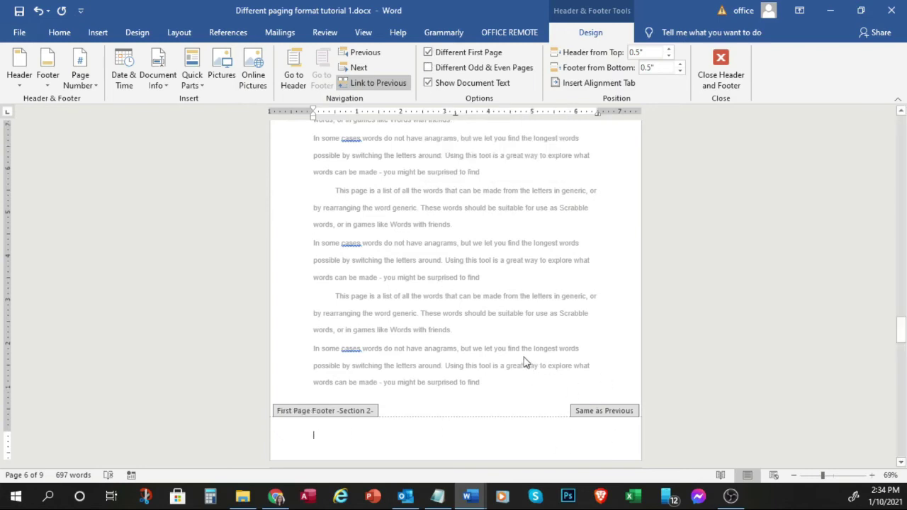
{"action": "double_click", "coordinate": [500, 298]}
Examine the page numbers at the foot of the pages from Chapter 1 to the start of Chapter 2
{"action": "scroll", "coordinate": [515, 276], "scroll_direction": "down", "scroll_amount": 5}
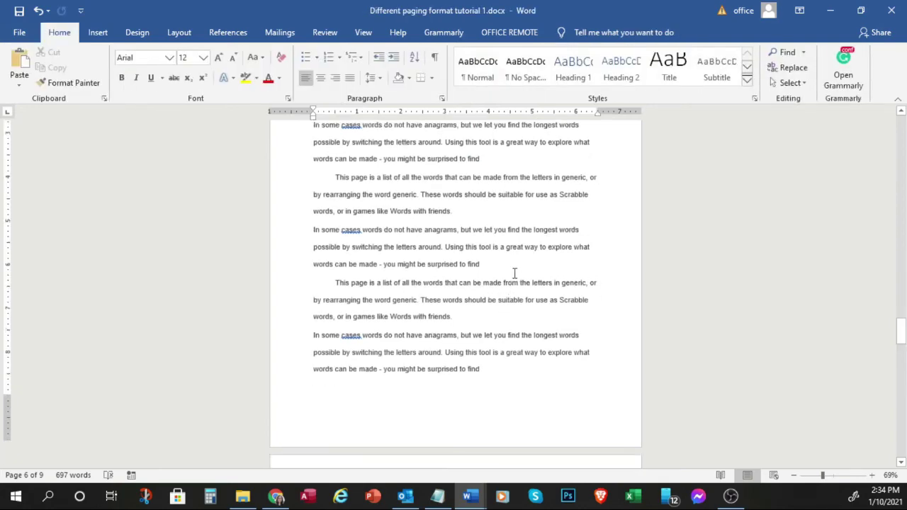
{"action": "scroll", "coordinate": [525, 253], "scroll_direction": "up", "scroll_amount": 10}
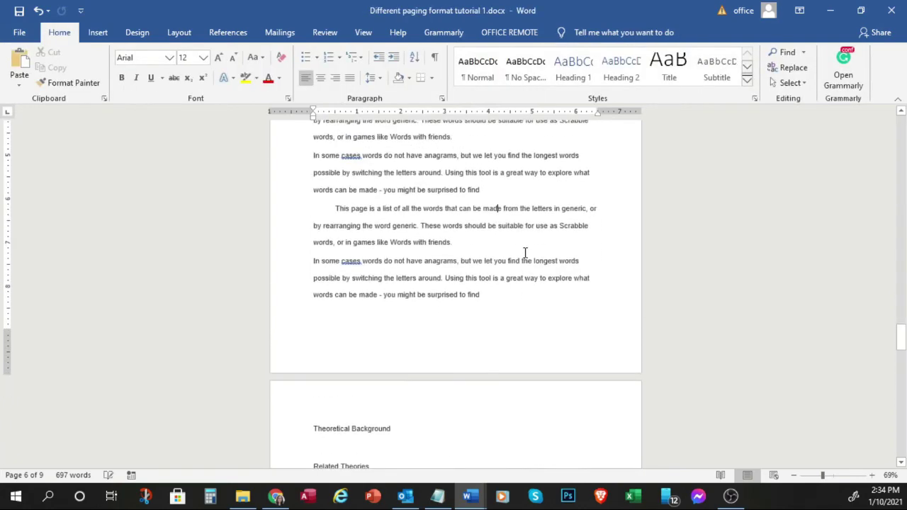
{"action": "scroll", "coordinate": [469, 234], "scroll_direction": "up", "scroll_amount": 3}
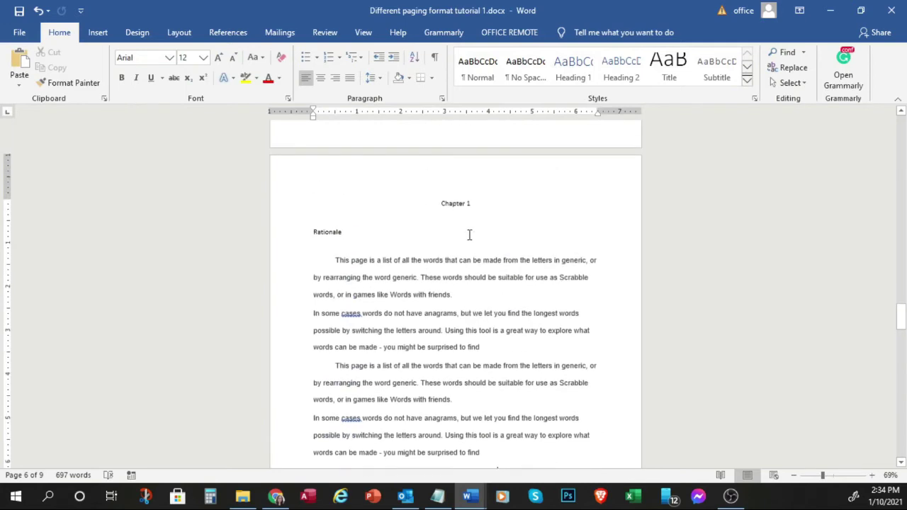
{"action": "scroll", "coordinate": [480, 226], "scroll_direction": "down", "scroll_amount": 2}
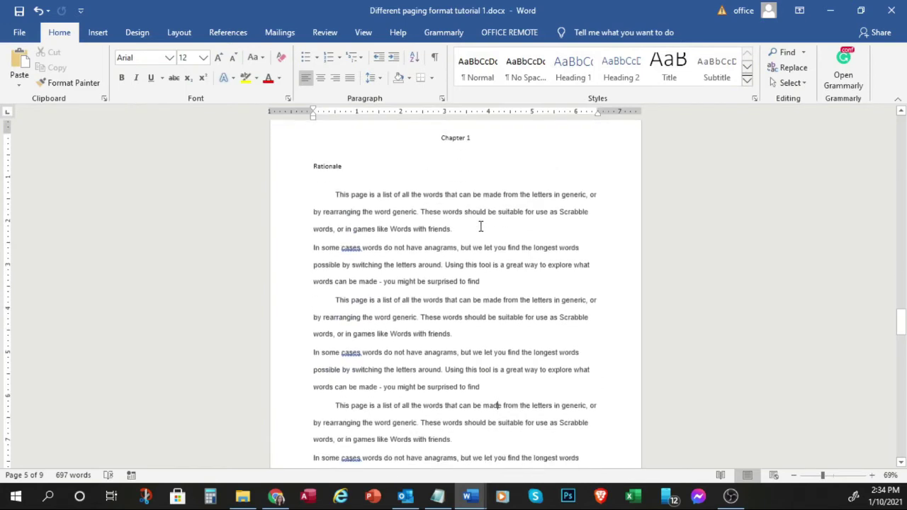
{"action": "scroll", "coordinate": [481, 226], "scroll_direction": "down", "scroll_amount": 14}
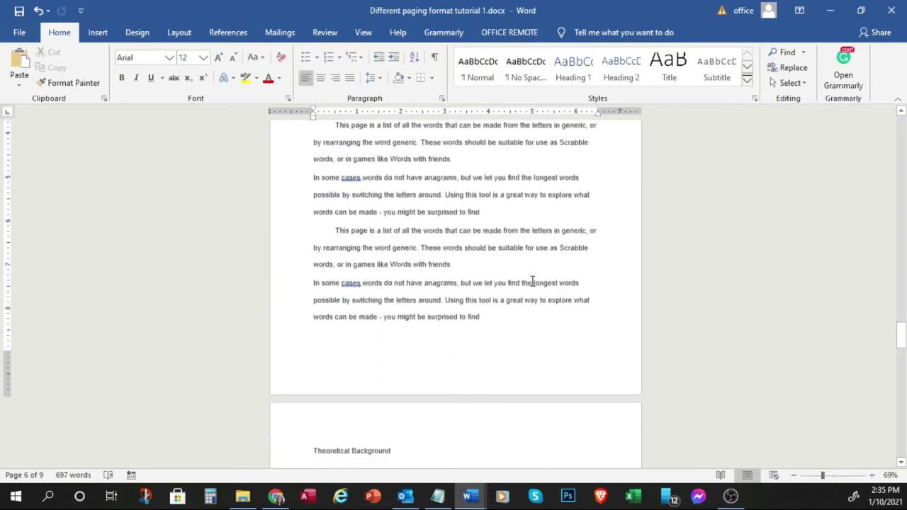
{"action": "scroll", "coordinate": [522, 308], "scroll_direction": "down", "scroll_amount": 10}
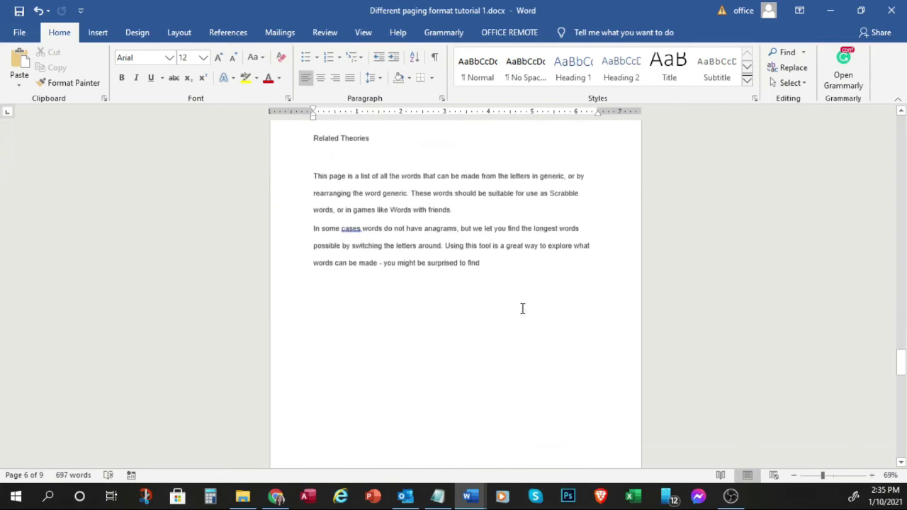
{"action": "scroll", "coordinate": [522, 312], "scroll_direction": "down", "scroll_amount": 10}
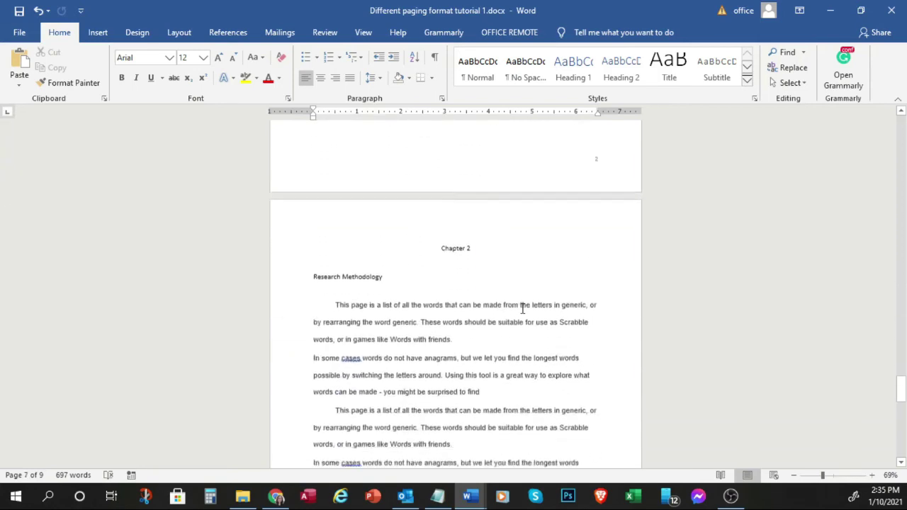
Examine the Chapter 2 Research Methodology page and the page number in its footer
{"action": "scroll", "coordinate": [523, 309], "scroll_direction": "down", "scroll_amount": 10}
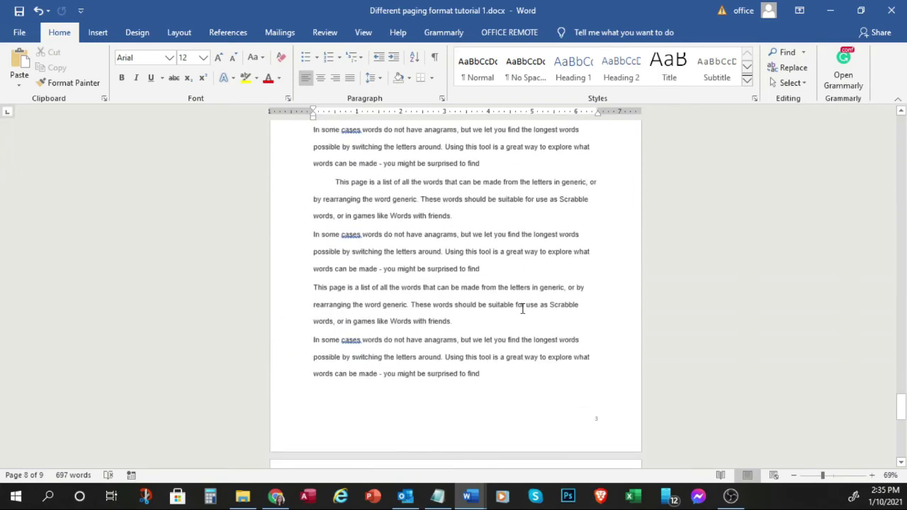
{"action": "scroll", "coordinate": [523, 309], "scroll_direction": "up", "scroll_amount": 2}
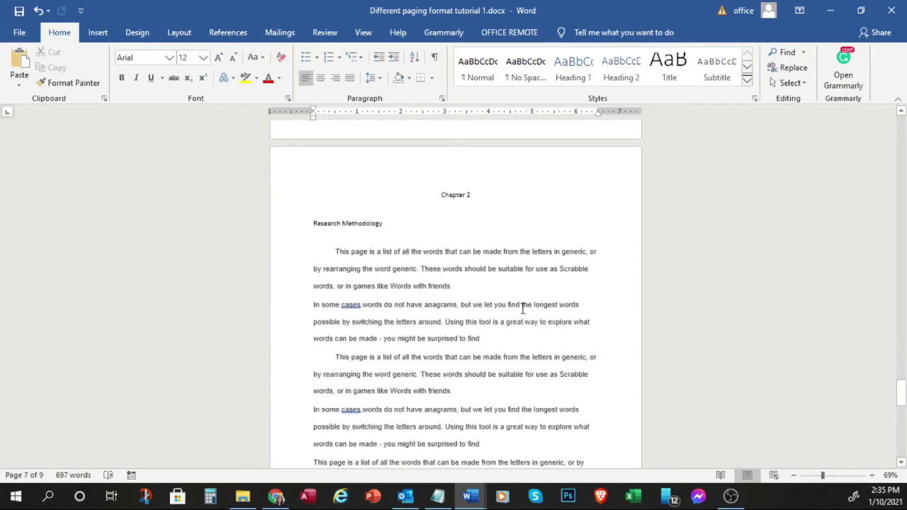
{"action": "scroll", "coordinate": [522, 308], "scroll_direction": "down", "scroll_amount": 7}
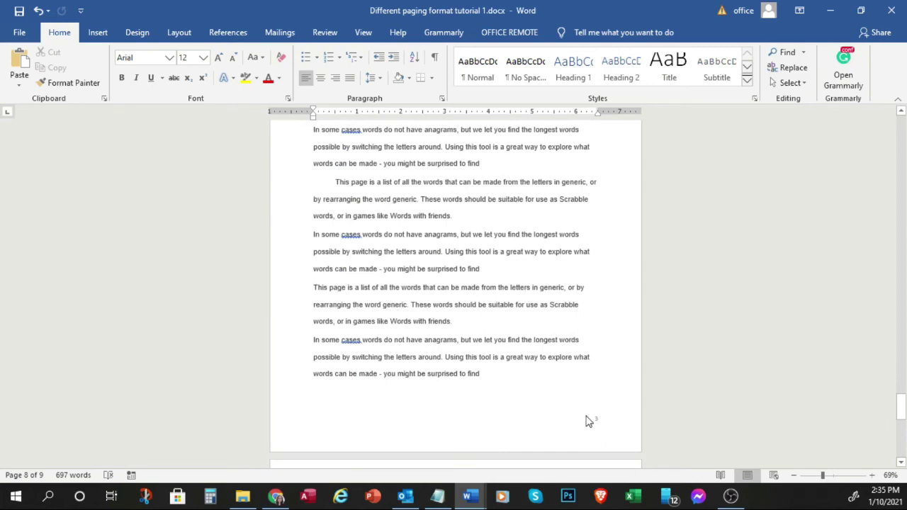
{"action": "scroll", "coordinate": [587, 422], "scroll_direction": "up", "scroll_amount": 10}
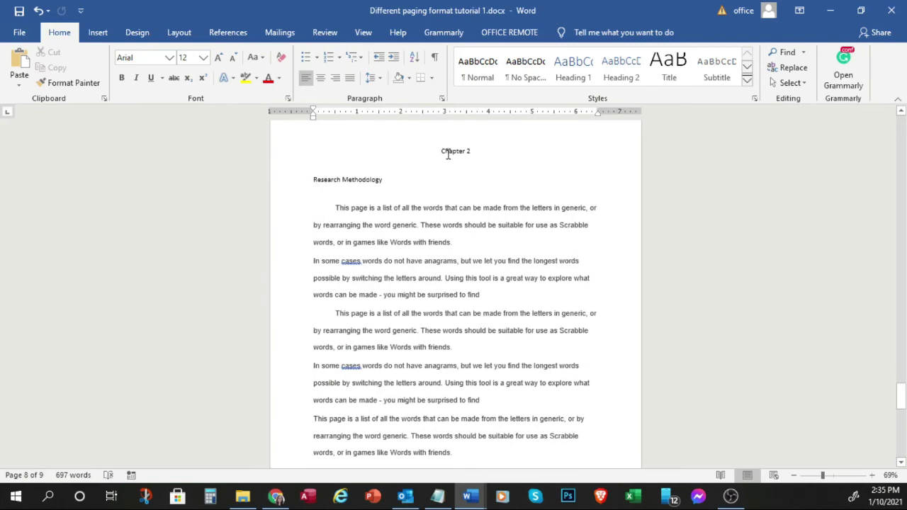
{"action": "scroll", "coordinate": [491, 264], "scroll_direction": "down", "scroll_amount": 5}
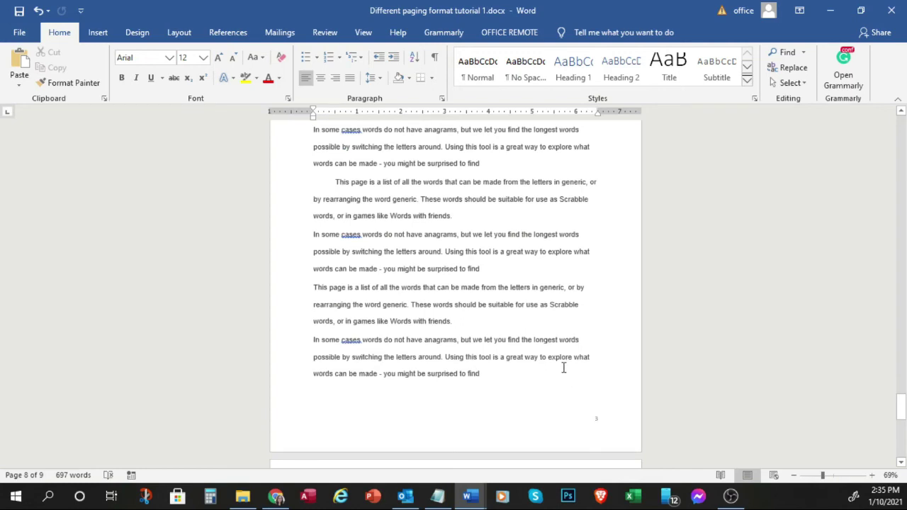
{"action": "scroll", "coordinate": [564, 367], "scroll_direction": "down", "scroll_amount": 3}
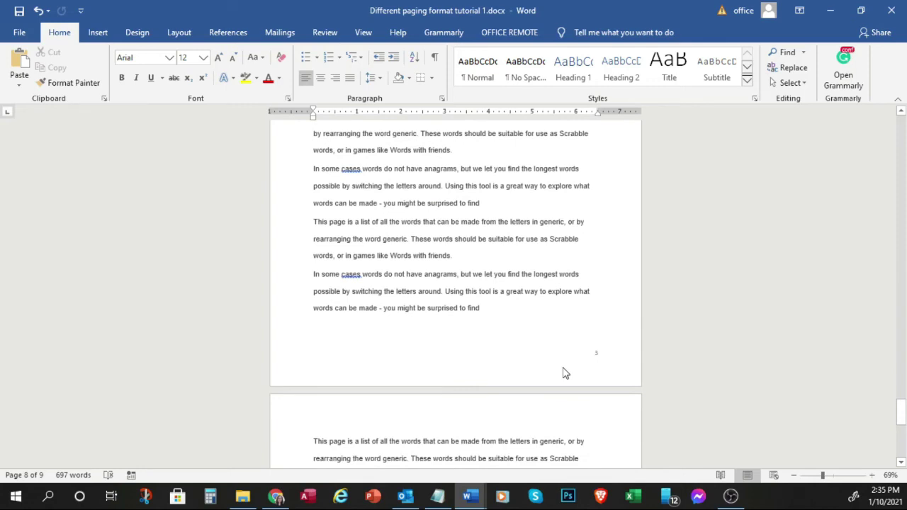
{"action": "scroll", "coordinate": [560, 269], "scroll_direction": "up", "scroll_amount": 10}
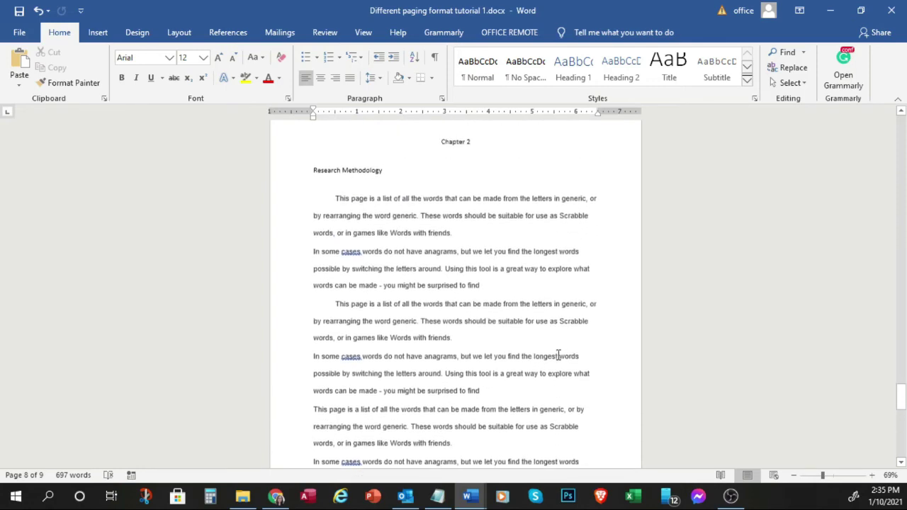
{"action": "scroll", "coordinate": [492, 222], "scroll_direction": "down", "scroll_amount": 7}
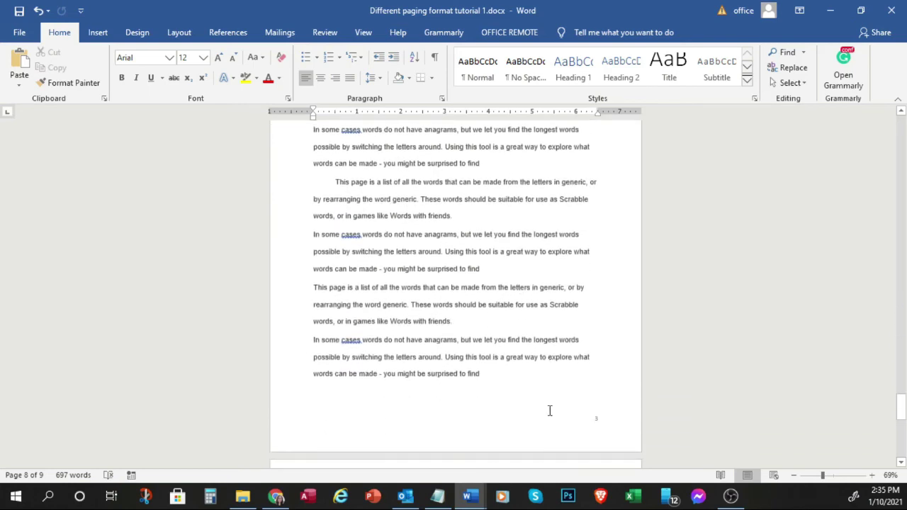
Insert a Next Page section break directly before the Chapter 2 heading
{"action": "scroll", "coordinate": [435, 321], "scroll_direction": "up", "scroll_amount": 12}
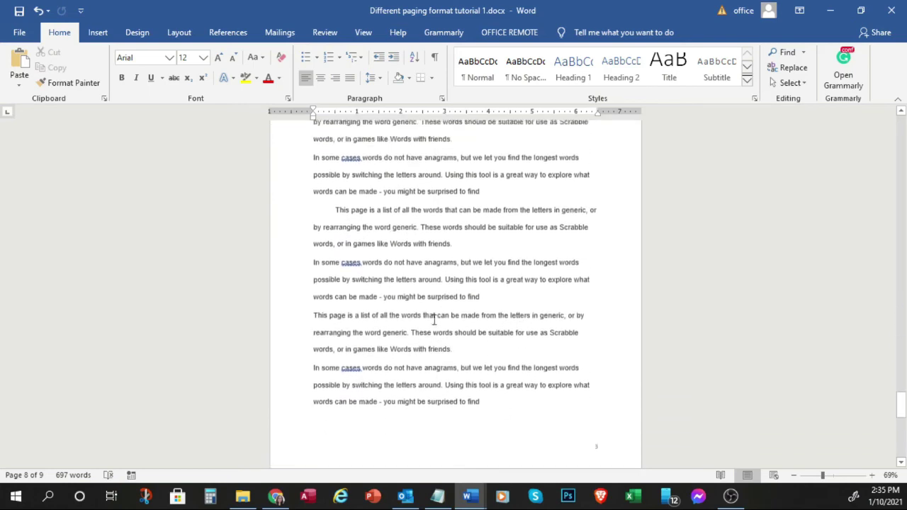
{"action": "left_click", "coordinate": [439, 265]}
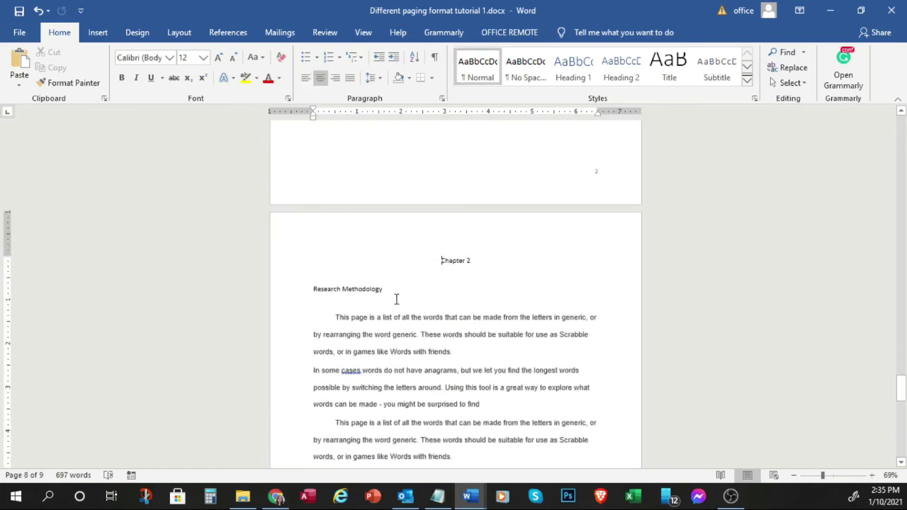
{"action": "left_click", "coordinate": [182, 34]}
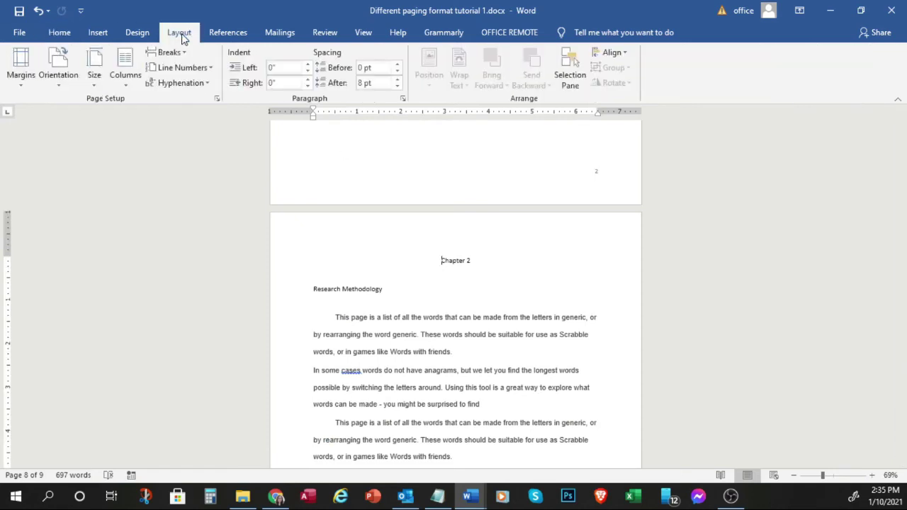
{"action": "left_click", "coordinate": [180, 52]}
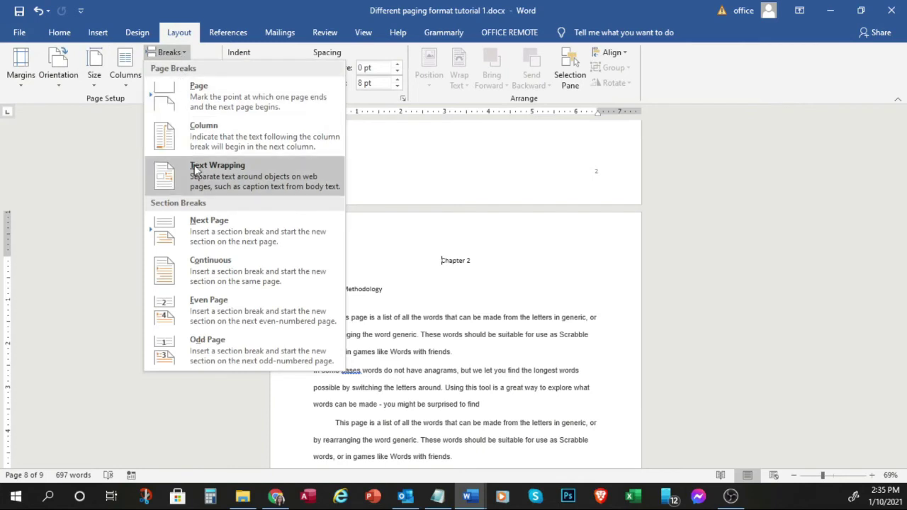
{"action": "left_click", "coordinate": [202, 234]}
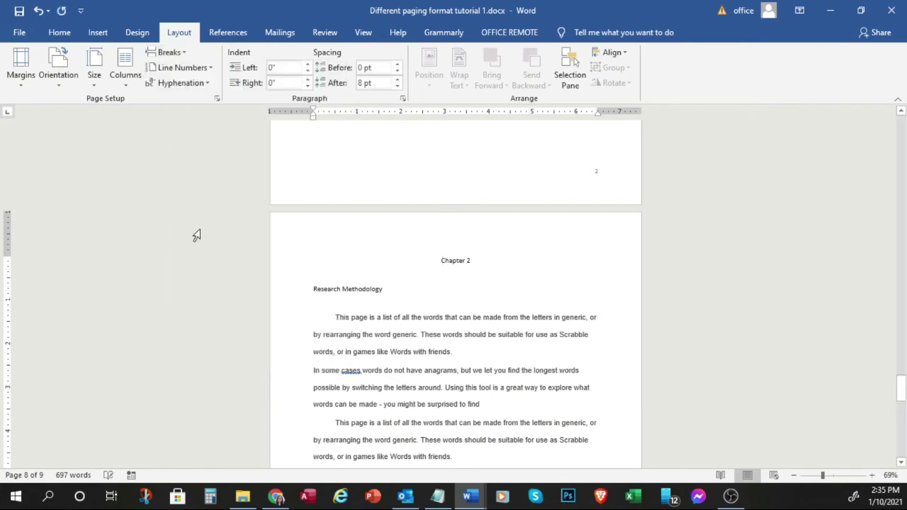
Examine the footers of the Chapter 2 opening page and the last page for their page numbers
{"action": "scroll", "coordinate": [458, 259], "scroll_direction": "down", "scroll_amount": 6}
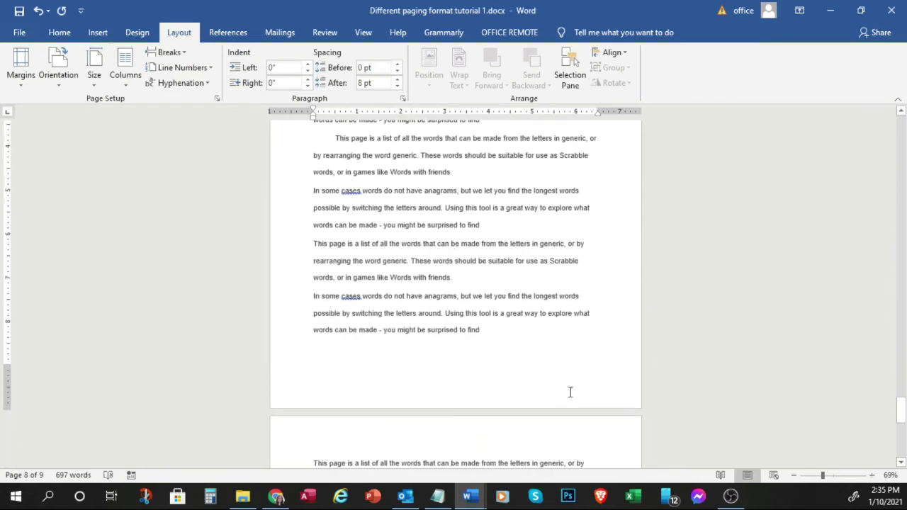
{"action": "scroll", "coordinate": [607, 384], "scroll_direction": "down", "scroll_amount": 1}
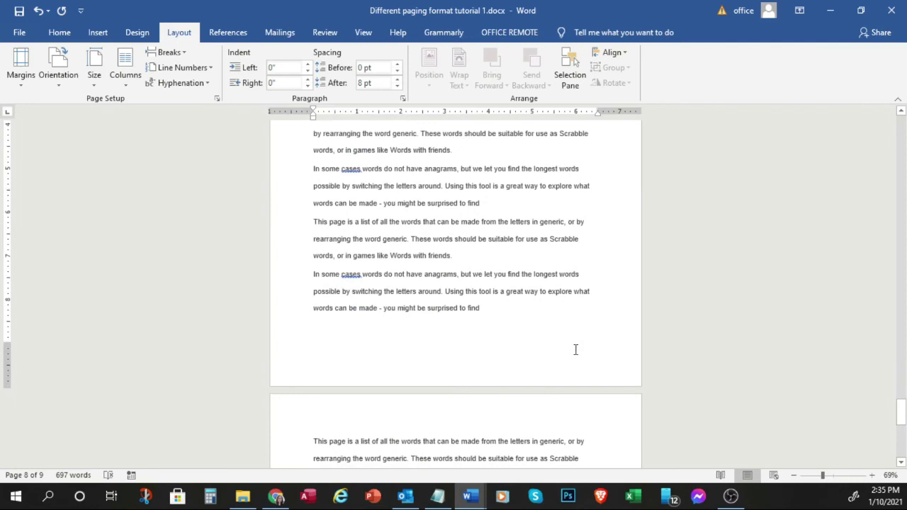
{"action": "scroll", "coordinate": [576, 349], "scroll_direction": "up", "scroll_amount": 6}
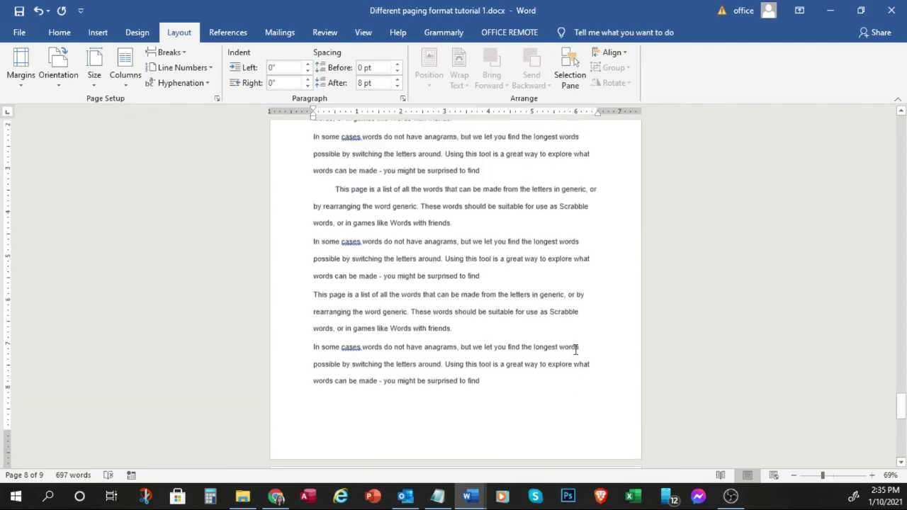
{"action": "scroll", "coordinate": [537, 372], "scroll_direction": "down", "scroll_amount": 4}
{"action": "scroll", "coordinate": [553, 372], "scroll_direction": "down", "scroll_amount": 4}
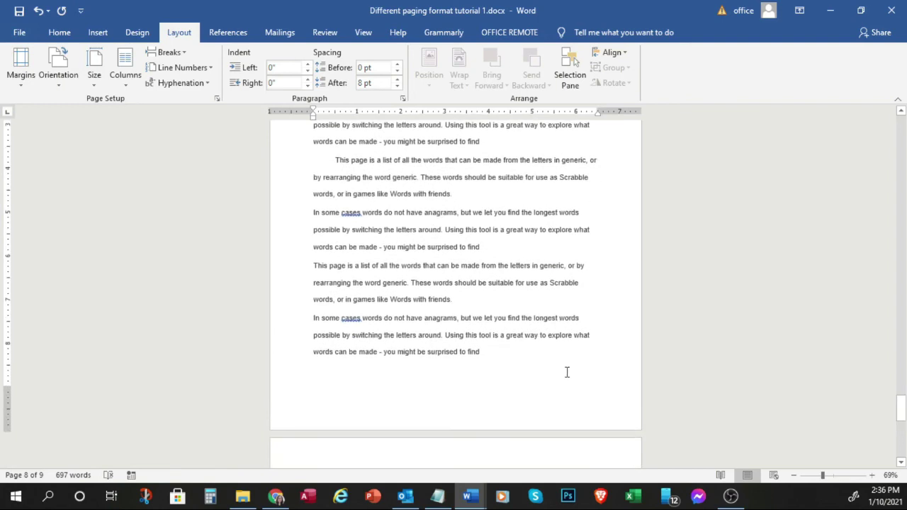
{"action": "scroll", "coordinate": [579, 319], "scroll_direction": "down", "scroll_amount": 9}
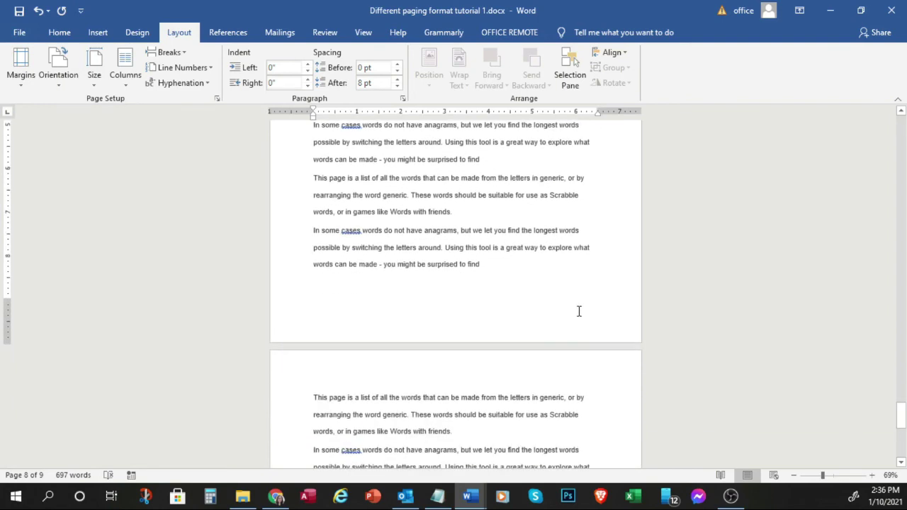
{"action": "scroll", "coordinate": [579, 312], "scroll_direction": "down", "scroll_amount": 9}
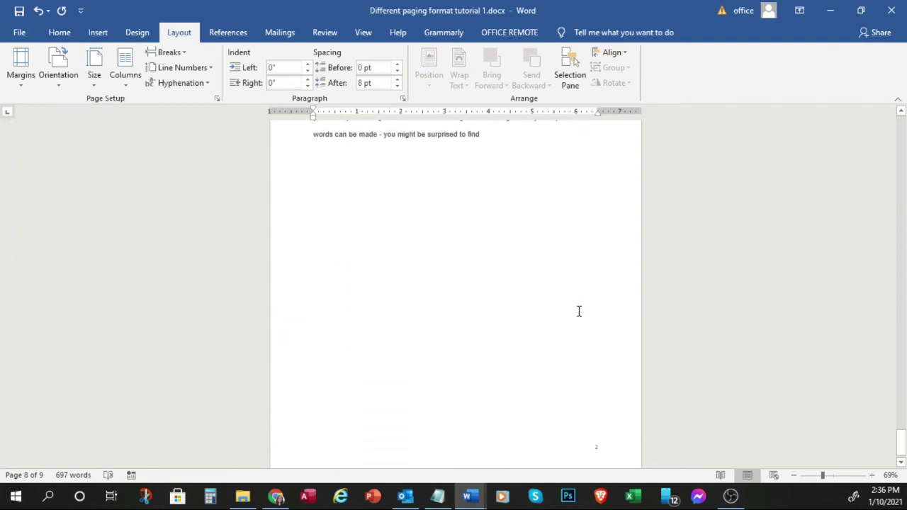
{"action": "scroll", "coordinate": [585, 435], "scroll_direction": "up", "scroll_amount": 8}
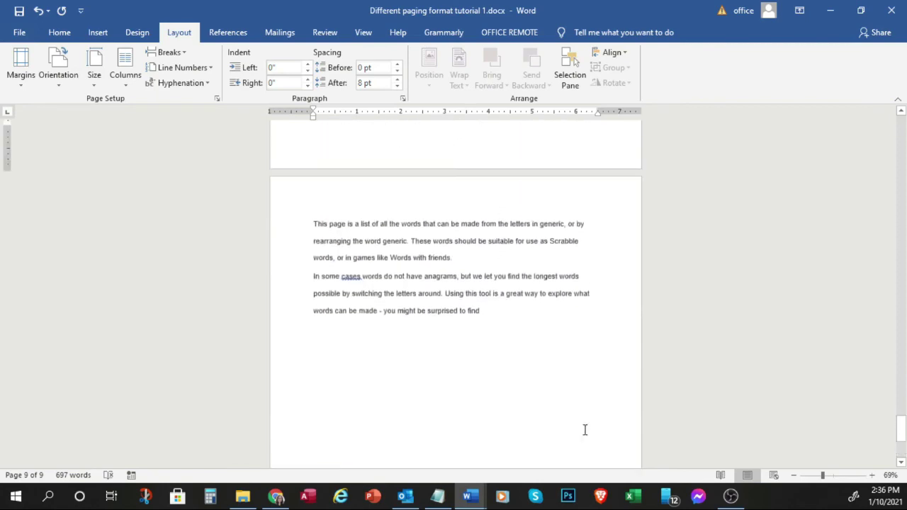
{"action": "scroll", "coordinate": [586, 431], "scroll_direction": "down", "scroll_amount": 7}
{"action": "scroll", "coordinate": [586, 431], "scroll_direction": "down", "scroll_amount": 1}
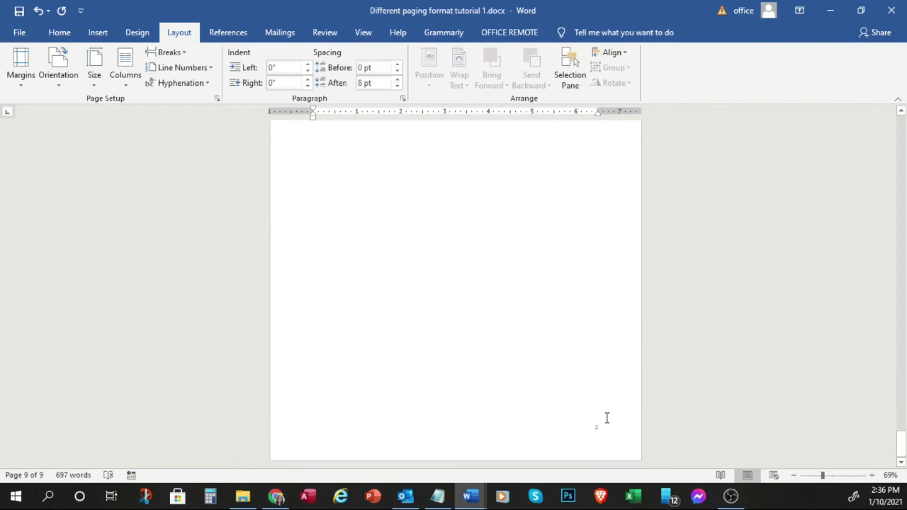
{"action": "scroll", "coordinate": [614, 435], "scroll_direction": "up", "scroll_amount": 10}
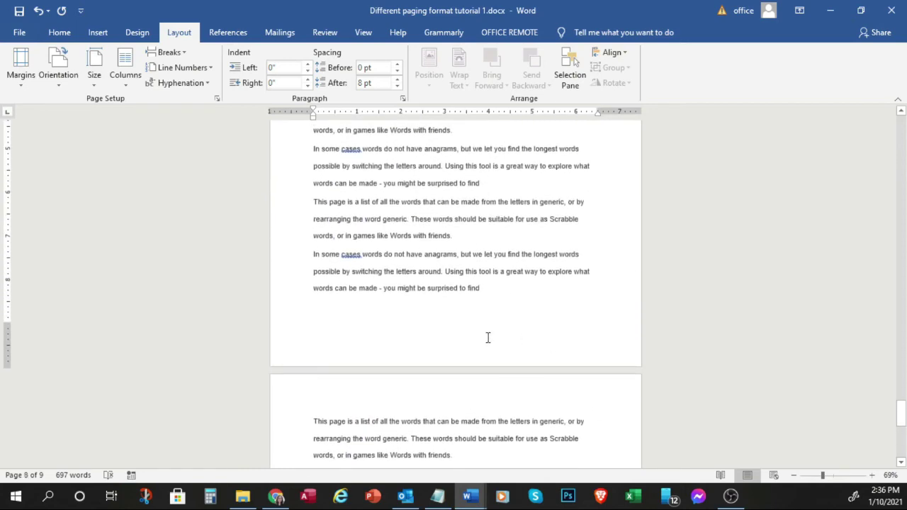
Set the Section 3 page numbering to continue from the previous section, and return to the body text
{"action": "double_click", "coordinate": [340, 331]}
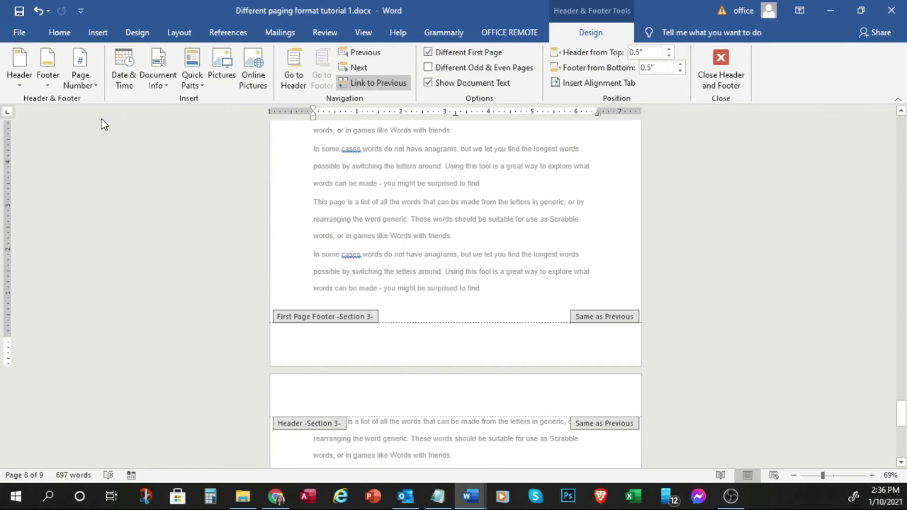
{"action": "left_click", "coordinate": [81, 78]}
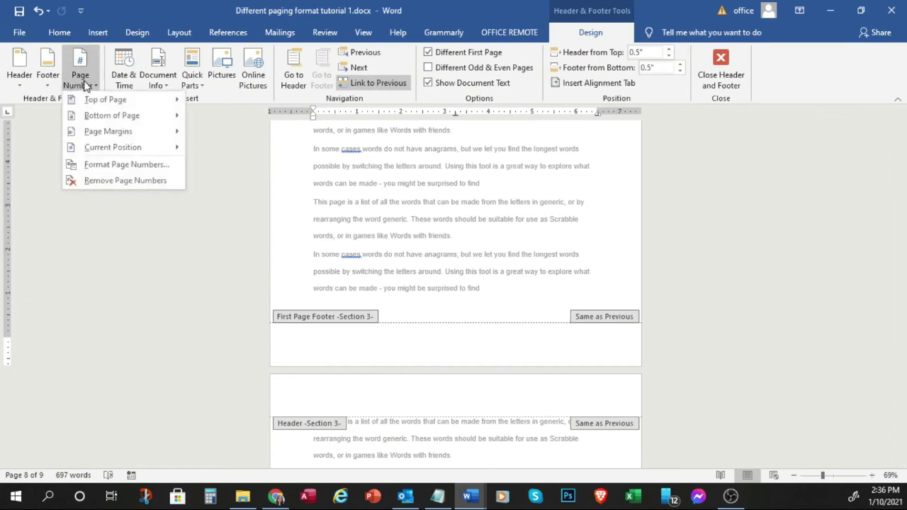
{"action": "left_click", "coordinate": [103, 165]}
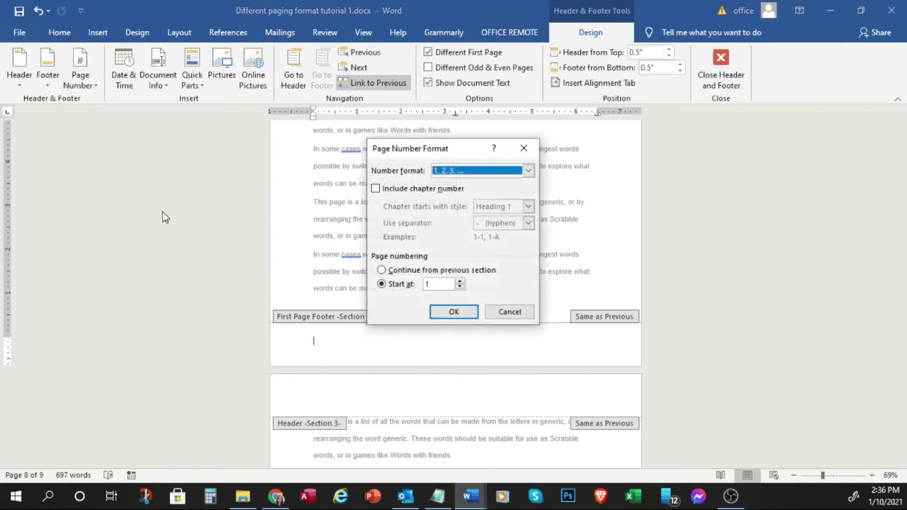
{"action": "left_click", "coordinate": [382, 272]}
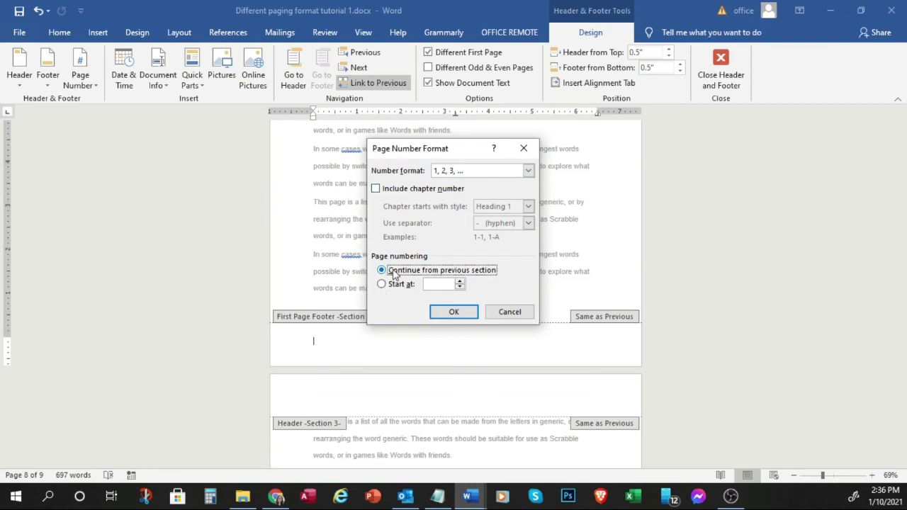
{"action": "left_click", "coordinate": [454, 312]}
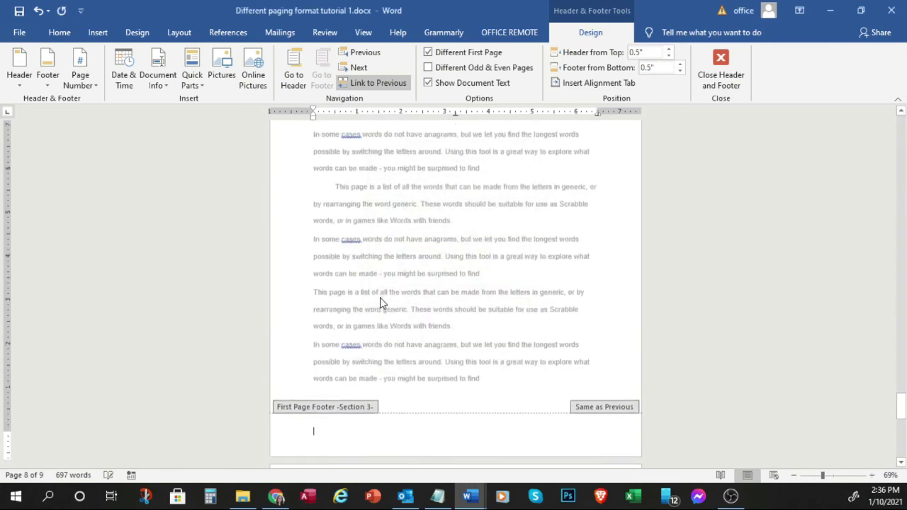
{"action": "double_click", "coordinate": [471, 280]}
Check the page numbering from the Chapter 2 opening page through to the end of the document
{"action": "scroll", "coordinate": [497, 263], "scroll_direction": "up", "scroll_amount": 3}
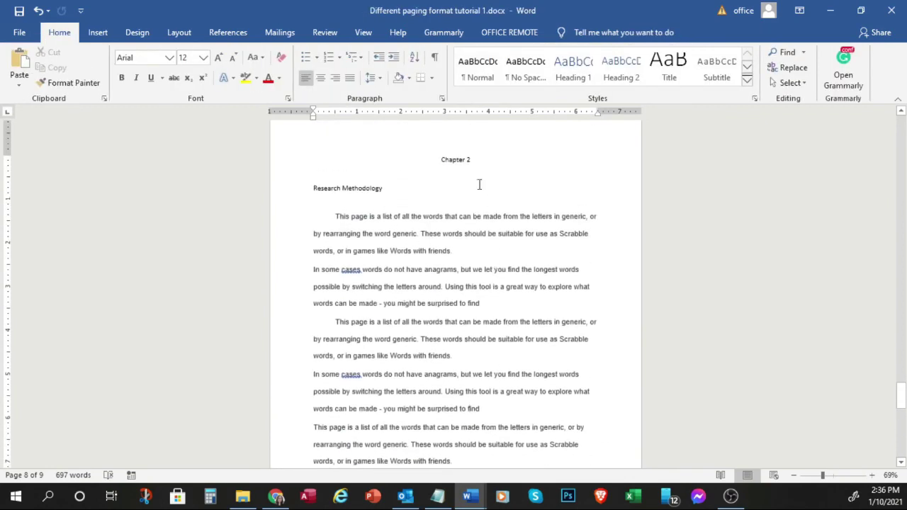
{"action": "scroll", "coordinate": [476, 238], "scroll_direction": "down", "scroll_amount": 4}
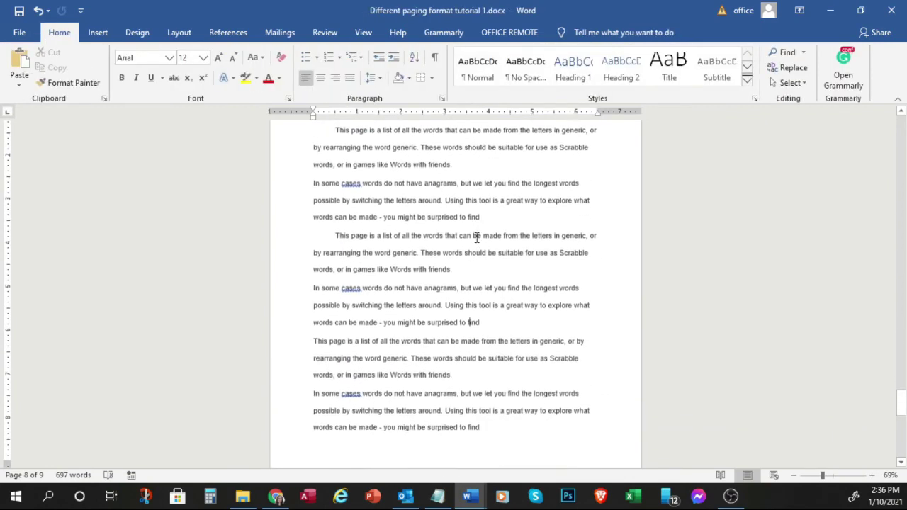
{"action": "scroll", "coordinate": [476, 237], "scroll_direction": "up", "scroll_amount": 3}
{"action": "scroll", "coordinate": [476, 237], "scroll_direction": "down", "scroll_amount": 3}
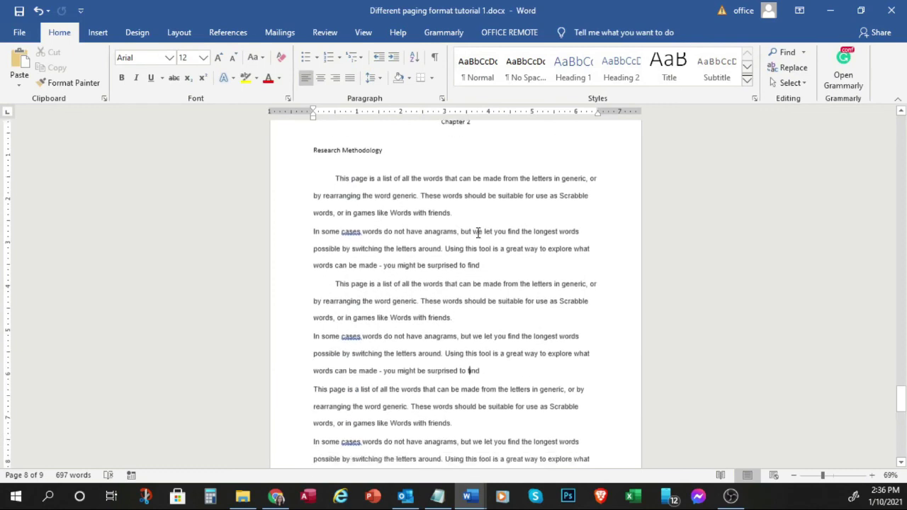
{"action": "scroll", "coordinate": [478, 233], "scroll_direction": "down", "scroll_amount": 12}
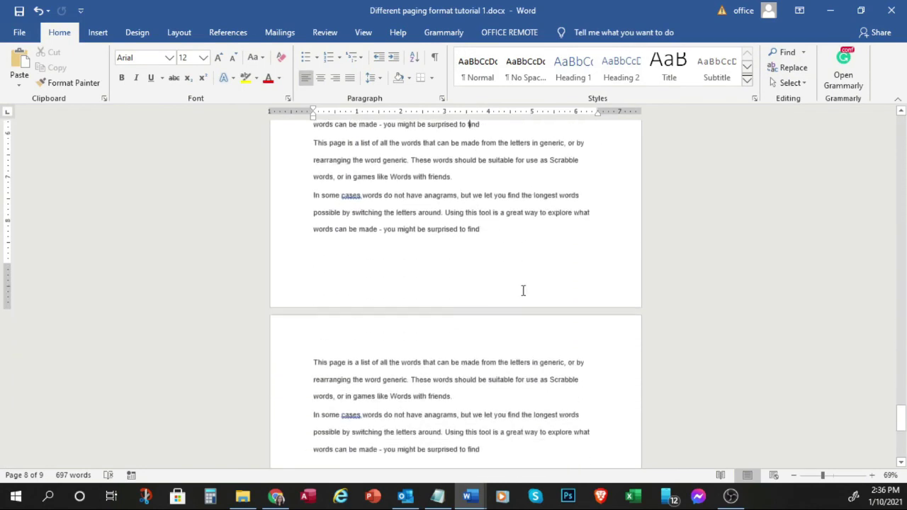
{"action": "scroll", "coordinate": [523, 292], "scroll_direction": "down", "scroll_amount": 5}
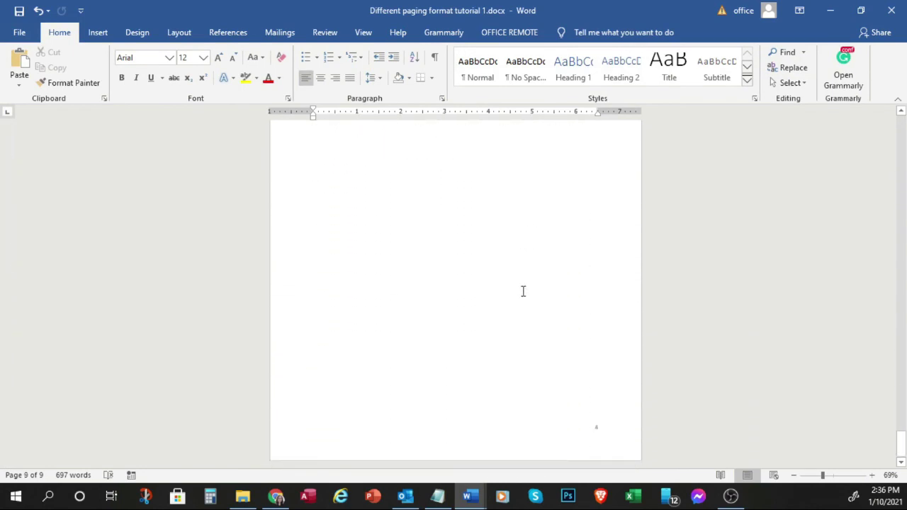
{"action": "scroll", "coordinate": [522, 291], "scroll_direction": "up", "scroll_amount": 5}
{"action": "scroll", "coordinate": [533, 334], "scroll_direction": "down", "scroll_amount": 5}
Add a new blank page after the last Chapter 2 page with a page break at the end of the document
{"action": "left_click", "coordinate": [397, 351]}
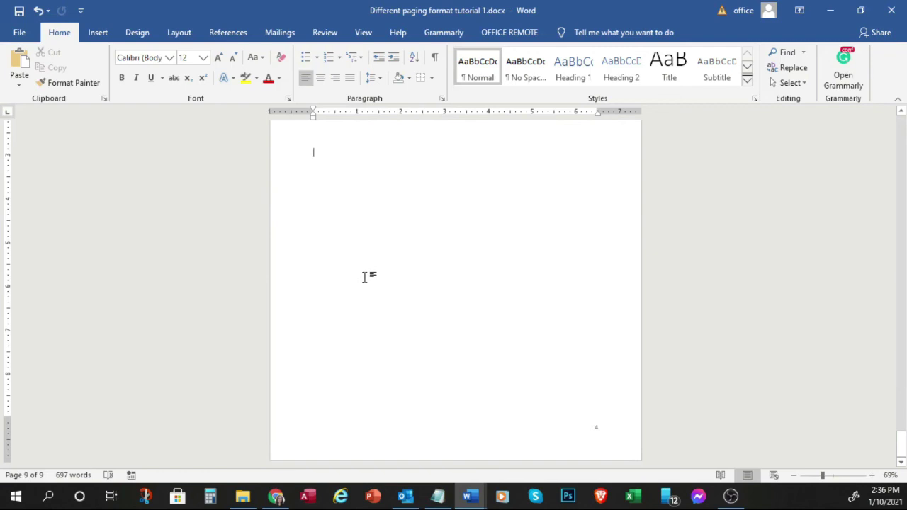
{"action": "key", "text": "ctrl+Return"}
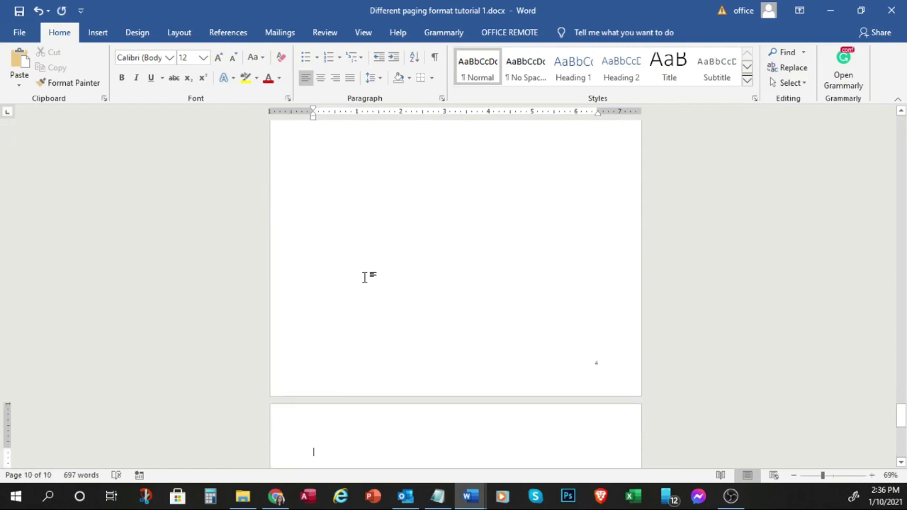
{"action": "scroll", "coordinate": [367, 288], "scroll_direction": "down", "scroll_amount": 2}
{"action": "scroll", "coordinate": [482, 312], "scroll_direction": "down", "scroll_amount": 1}
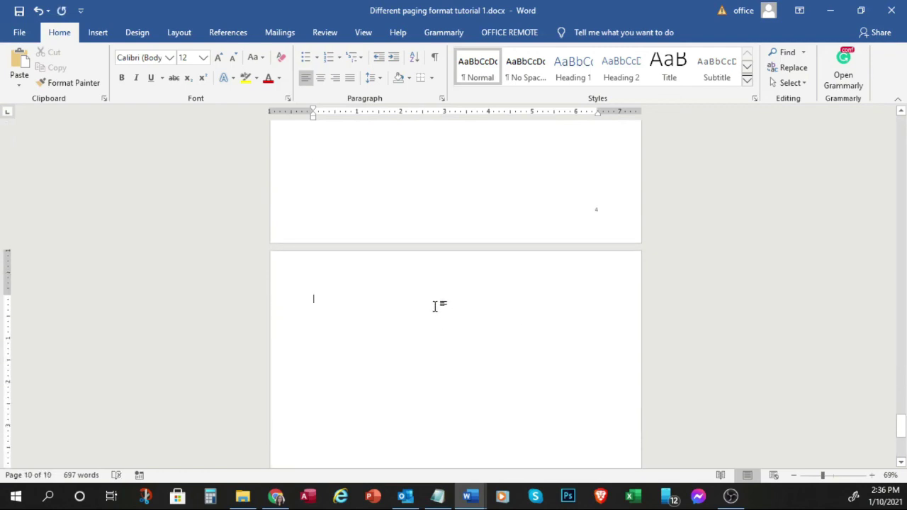
Add another blank page at the end of the document with a page break
{"action": "scroll", "coordinate": [435, 306], "scroll_direction": "down", "scroll_amount": 4}
{"action": "scroll", "coordinate": [435, 306], "scroll_direction": "up", "scroll_amount": 3}
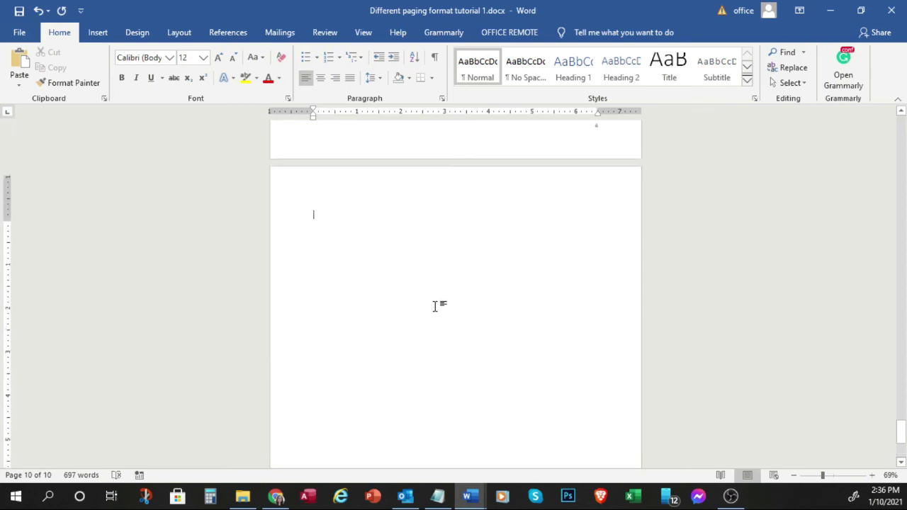
{"action": "scroll", "coordinate": [435, 306], "scroll_direction": "up", "scroll_amount": 1}
{"action": "scroll", "coordinate": [436, 306], "scroll_direction": "down", "scroll_amount": 2}
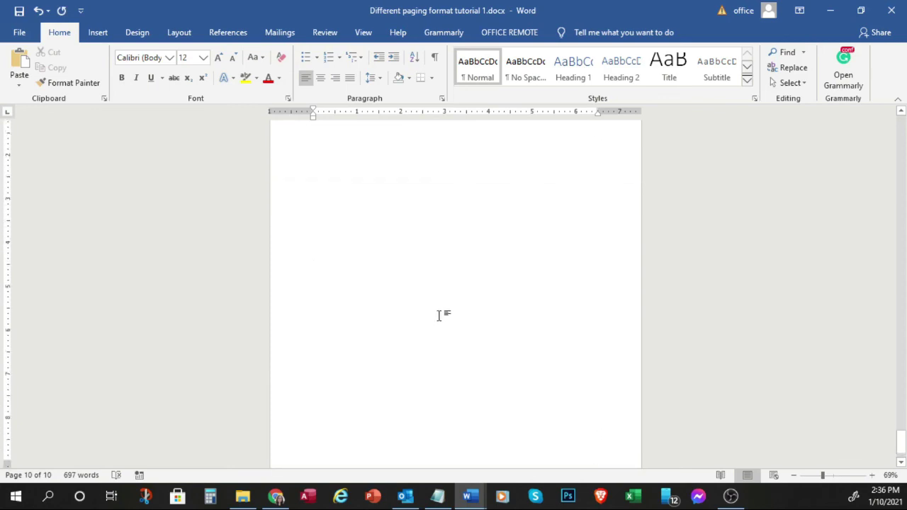
{"action": "scroll", "coordinate": [454, 319], "scroll_direction": "down", "scroll_amount": 1}
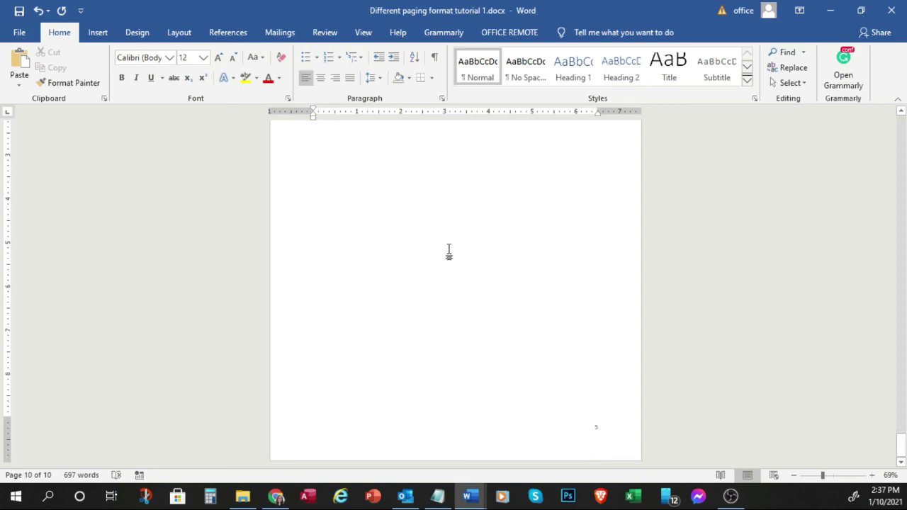
{"action": "key", "text": "ctrl+Return"}
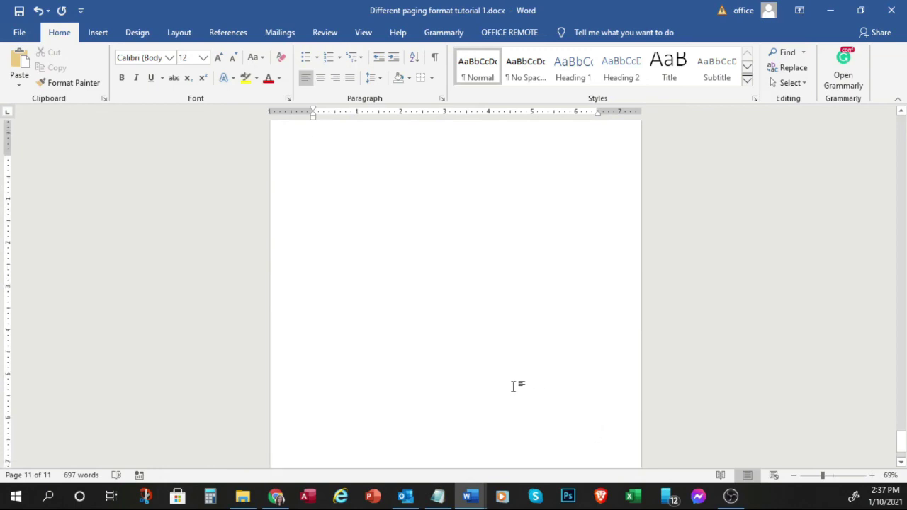
Place the cursor before the Chapter 2 heading, review the available section break types, and close the list without inserting one
{"action": "scroll", "coordinate": [462, 355], "scroll_direction": "up", "scroll_amount": 3}
{"action": "scroll", "coordinate": [461, 354], "scroll_direction": "up", "scroll_amount": 10}
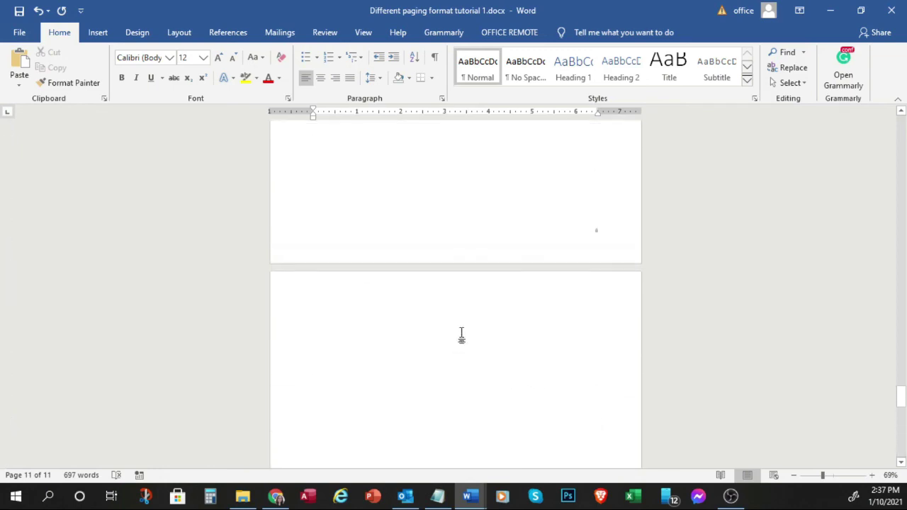
{"action": "scroll", "coordinate": [460, 300], "scroll_direction": "up", "scroll_amount": 15}
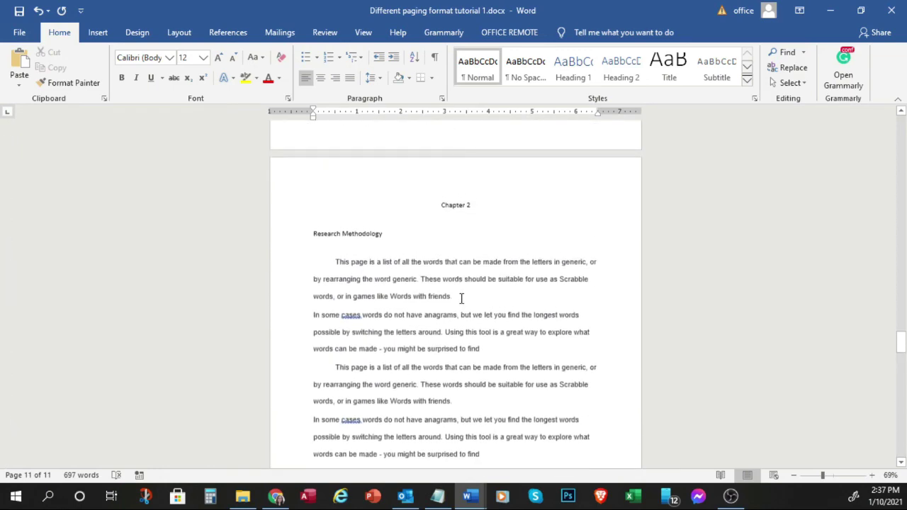
{"action": "left_click", "coordinate": [438, 205]}
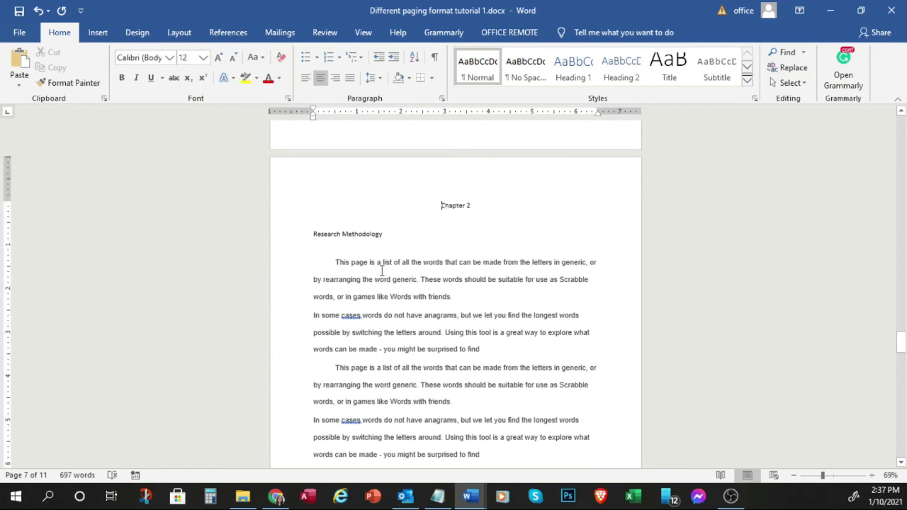
{"action": "left_click", "coordinate": [180, 32]}
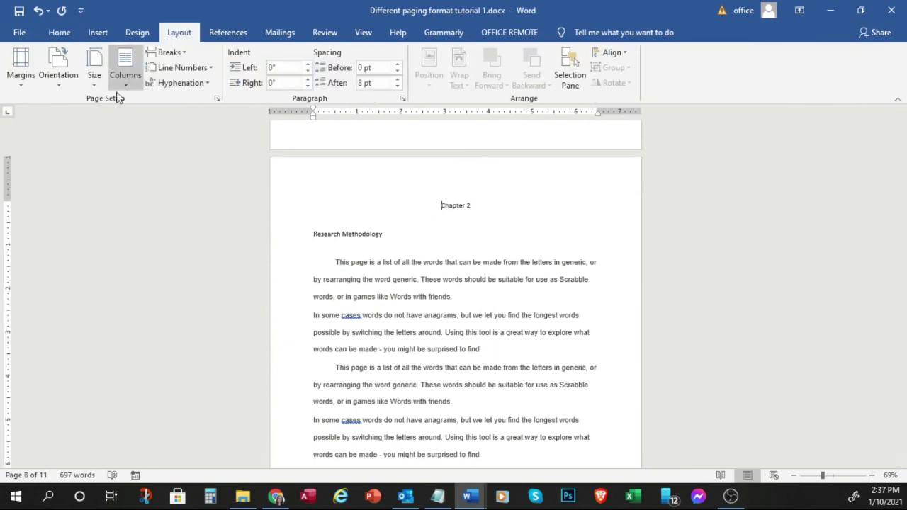
{"action": "left_click", "coordinate": [171, 52]}
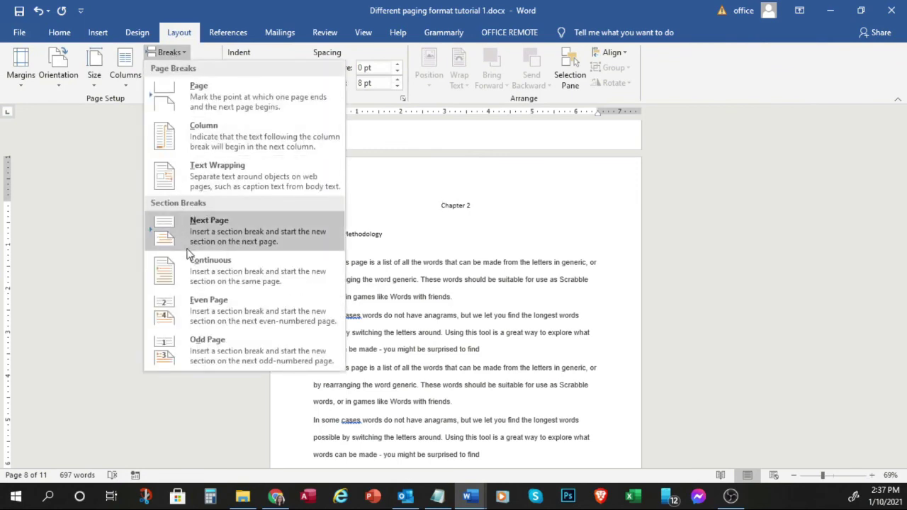
{"action": "left_click", "coordinate": [440, 241]}
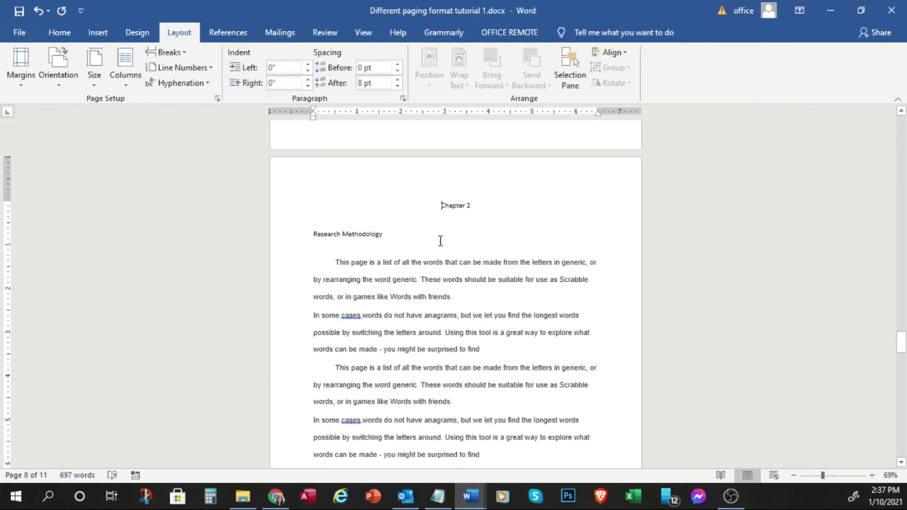
Check the footer page numbers from the Chapter 2 opening page through the added blank pages
{"action": "scroll", "coordinate": [440, 241], "scroll_direction": "down", "scroll_amount": 7}
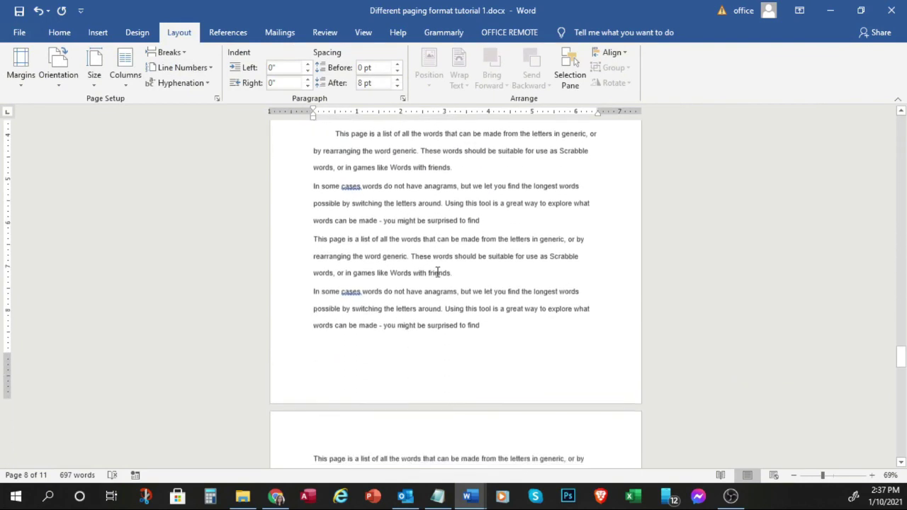
{"action": "scroll", "coordinate": [438, 272], "scroll_direction": "down", "scroll_amount": 10}
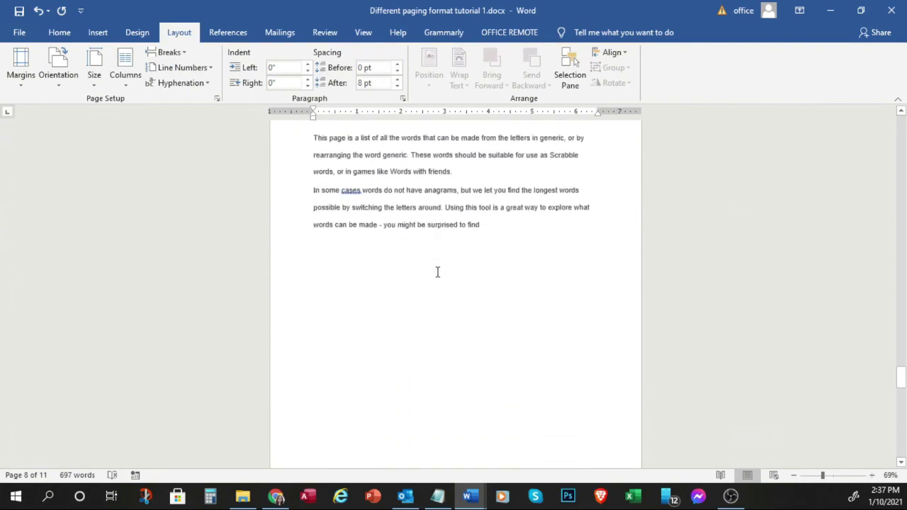
{"action": "scroll", "coordinate": [437, 272], "scroll_direction": "down", "scroll_amount": 8}
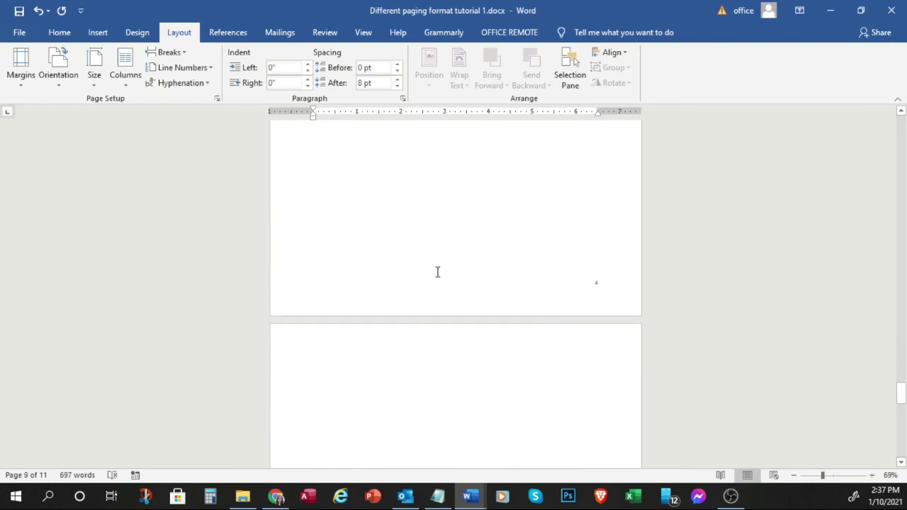
{"action": "scroll", "coordinate": [437, 272], "scroll_direction": "up", "scroll_amount": 1}
{"action": "scroll", "coordinate": [435, 278], "scroll_direction": "down", "scroll_amount": 2}
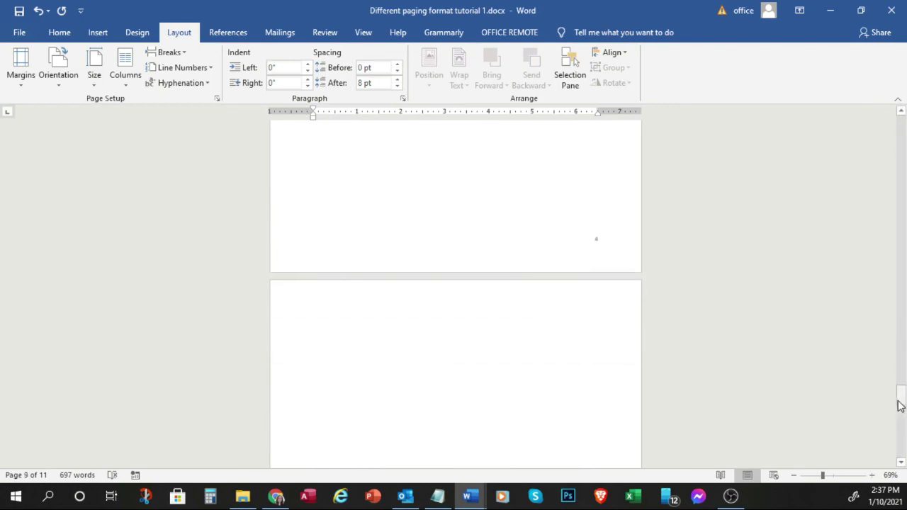
{"action": "left_click_drag", "start_coordinate": [900, 406], "coordinate": [901, 424]}
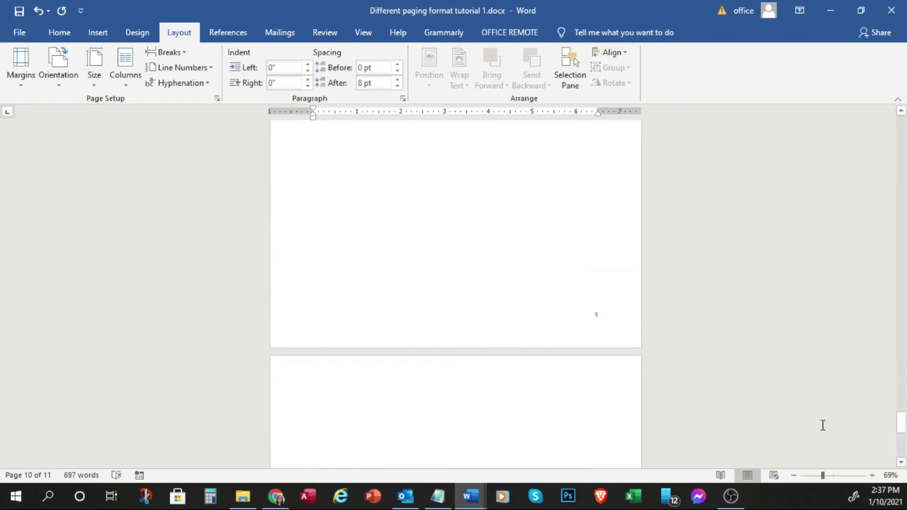